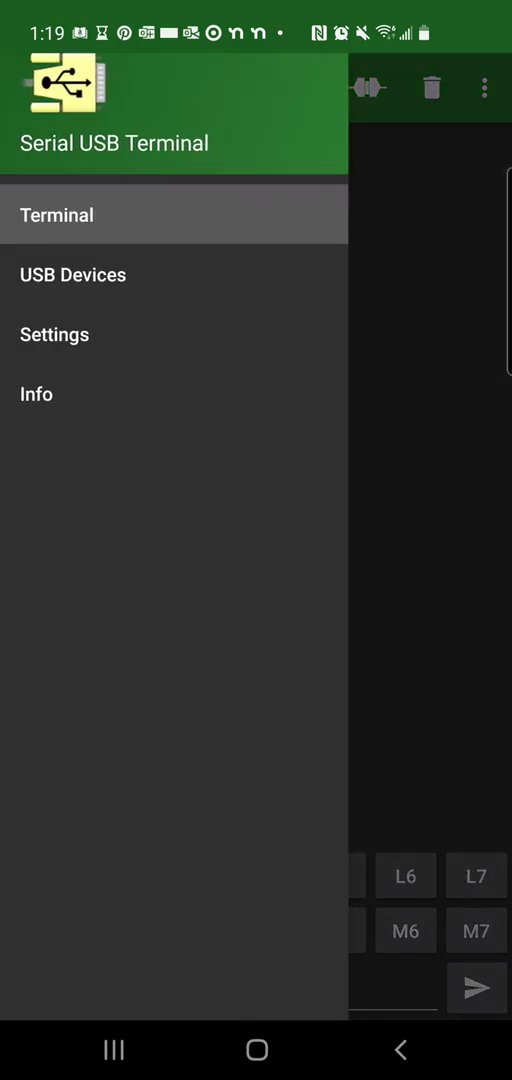
- Review the 9600 baud 8N1 serial parameters in Settings, then move to the Terminal options
{"action": "left_click", "coordinate": [54, 334]}
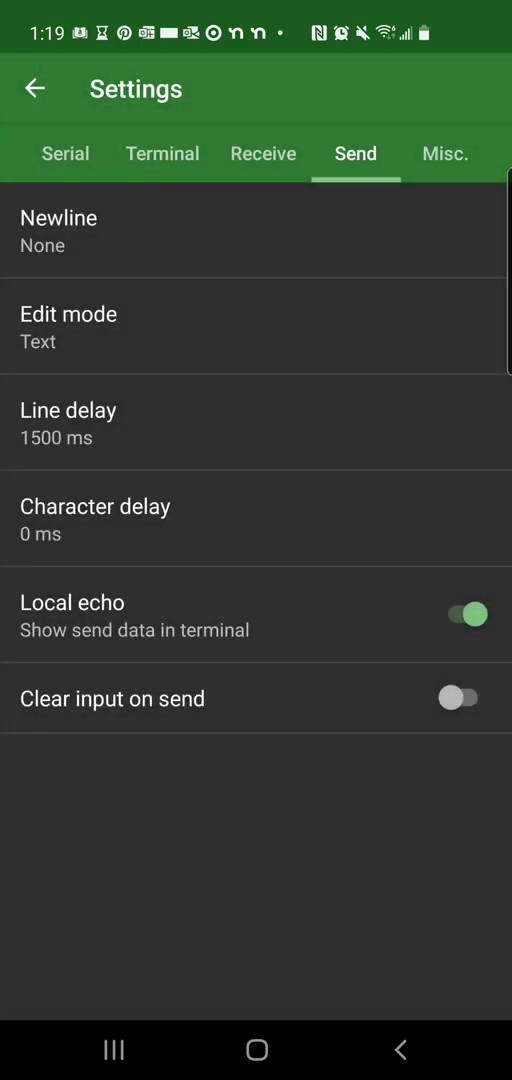
{"action": "left_click", "coordinate": [65, 153]}
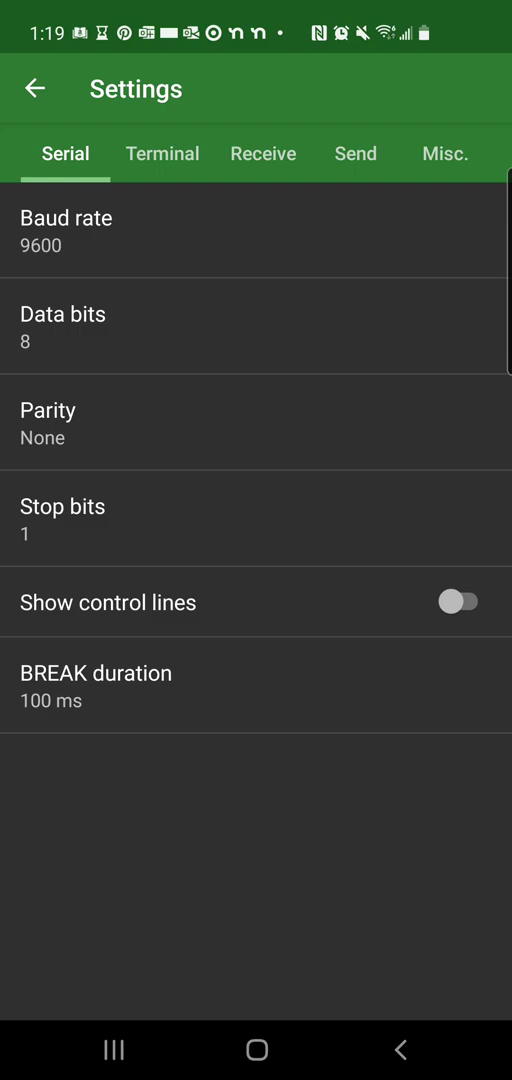
{"action": "left_click", "coordinate": [162, 153]}
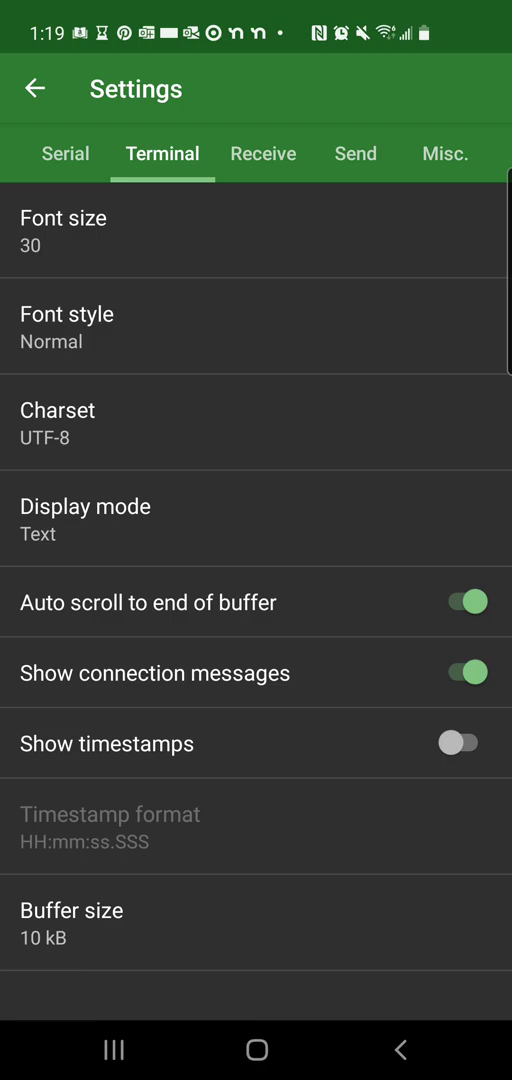
- Keep font size 30 and timestamps off, then move to the Receive settings
{"action": "left_click", "coordinate": [63, 230]}
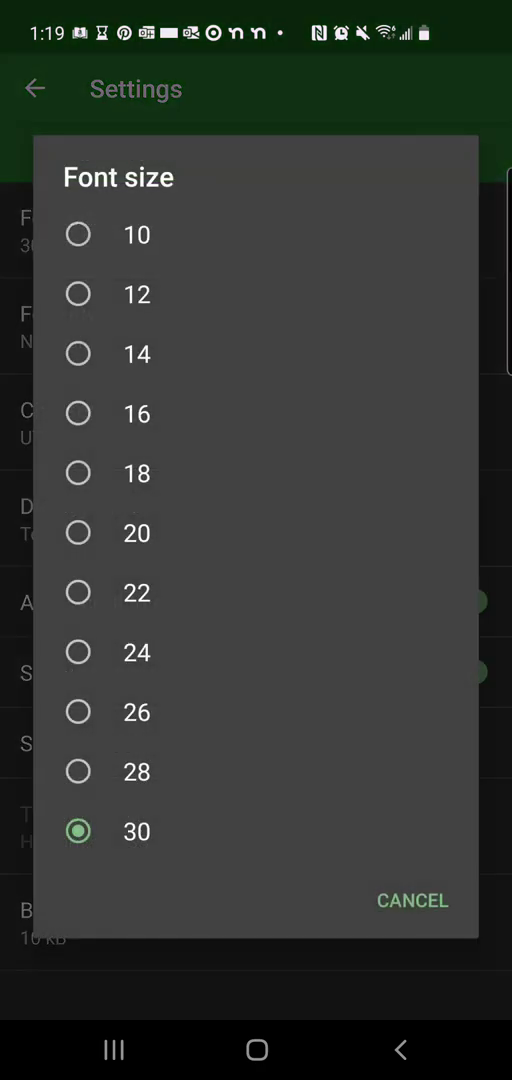
{"action": "left_click", "coordinate": [412, 900]}
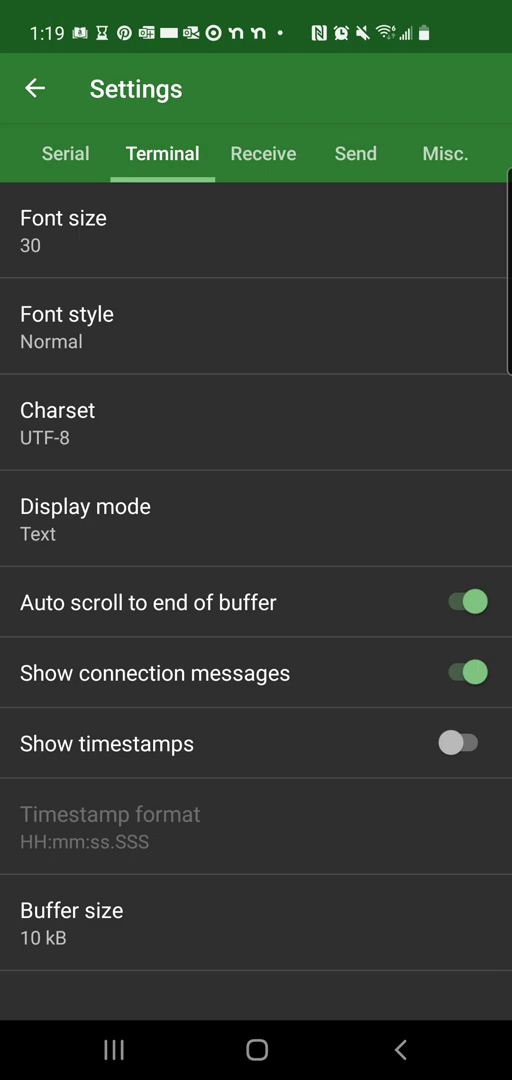
{"action": "left_click", "coordinate": [230, 743]}
{"action": "left_click", "coordinate": [263, 153]}
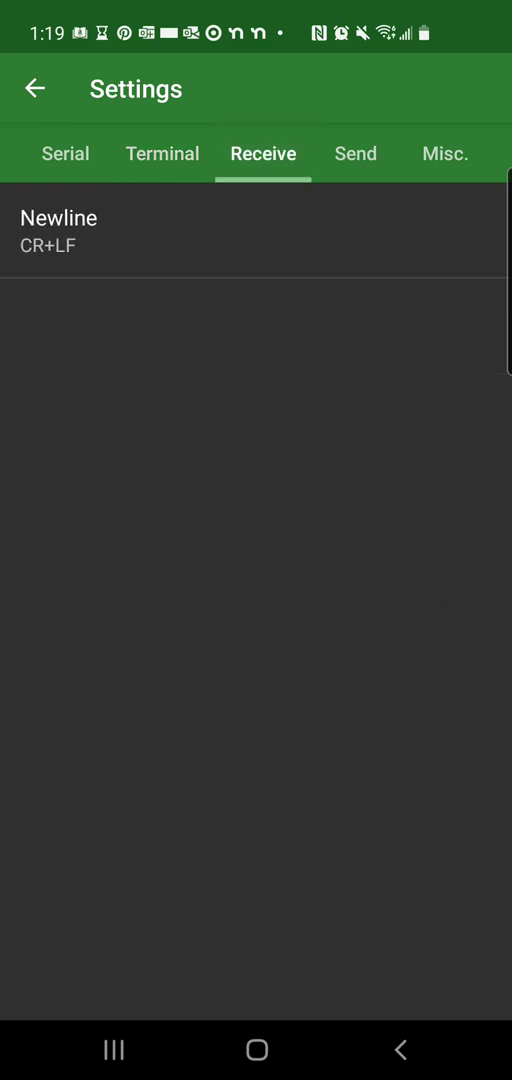
- Confirm send newline None and 1500 ms line delay, then move to the Misc. settings
{"action": "left_click", "coordinate": [355, 153]}
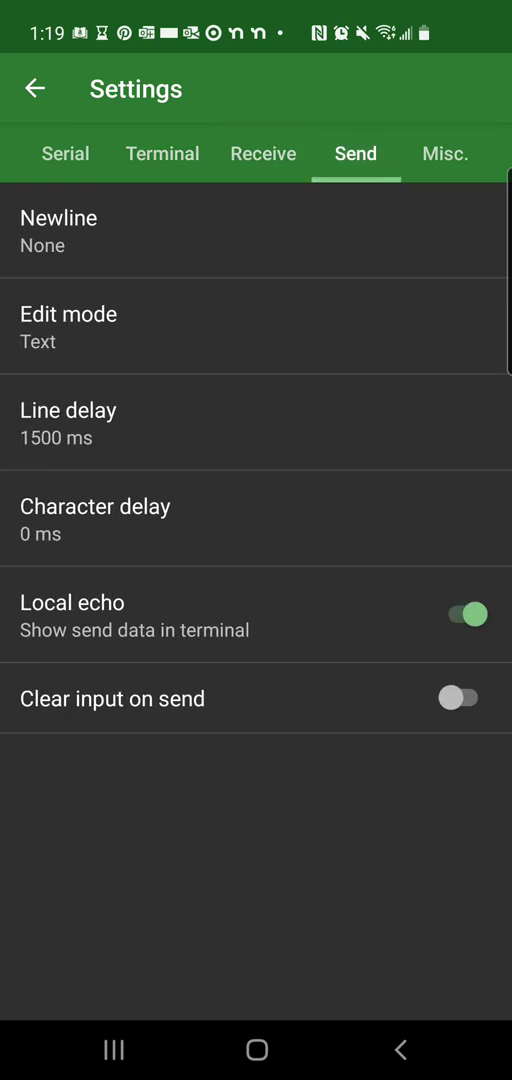
{"action": "left_click", "coordinate": [200, 230]}
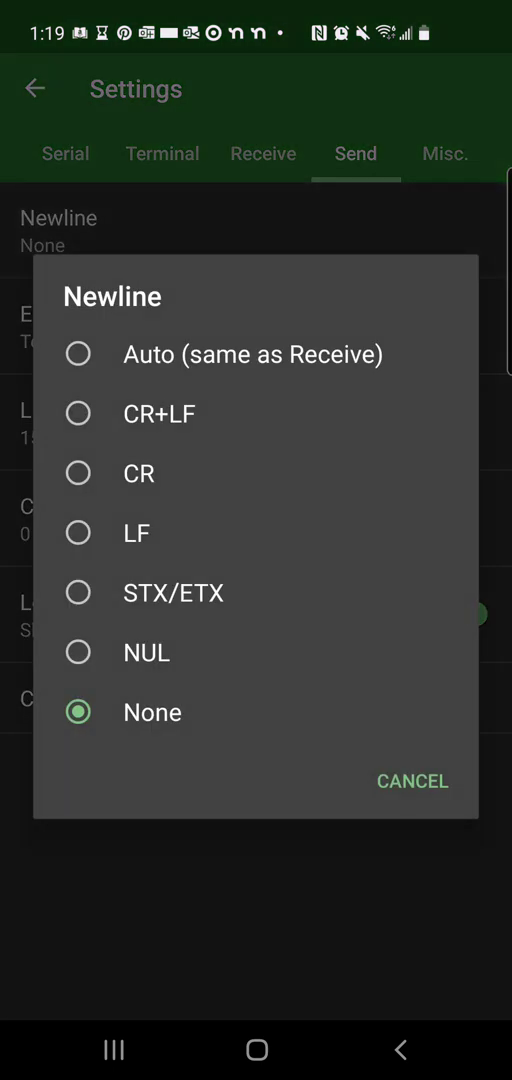
{"action": "left_click", "coordinate": [152, 712]}
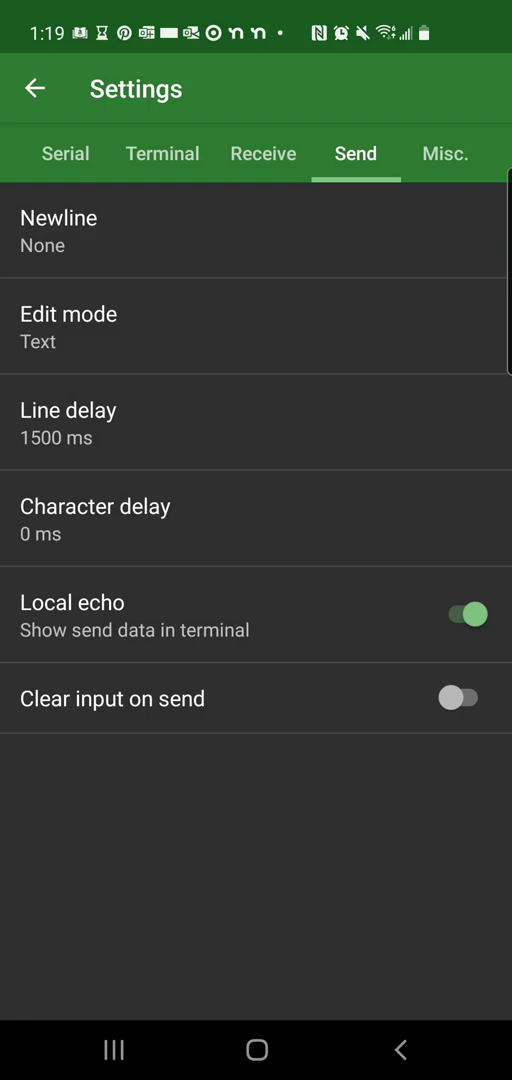
{"action": "left_click", "coordinate": [188, 420]}
{"action": "left_click", "coordinate": [424, 686]}
{"action": "left_click", "coordinate": [445, 153]}
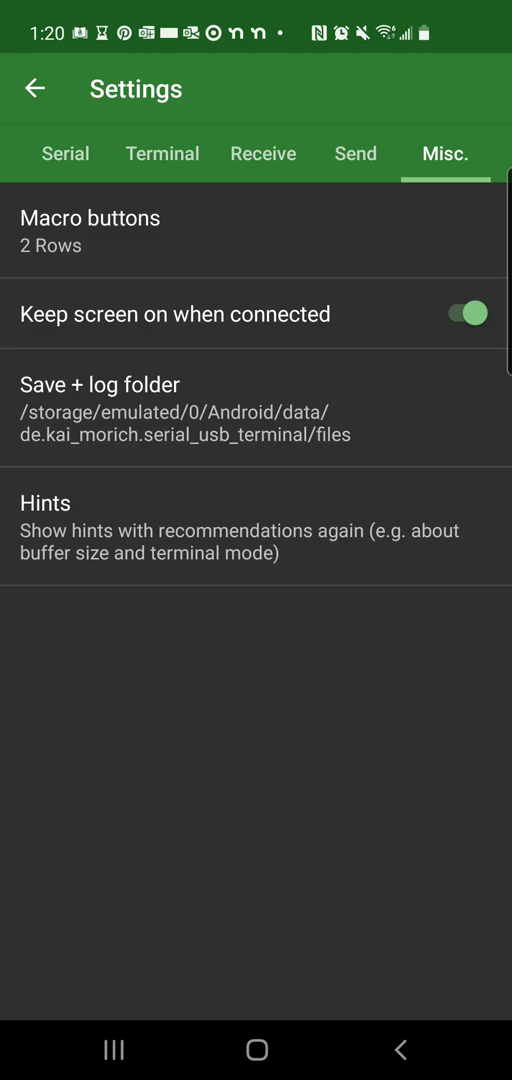
- Keep macro buttons at 2 Rows and return to the terminal screen
{"action": "left_click", "coordinate": [90, 230]}
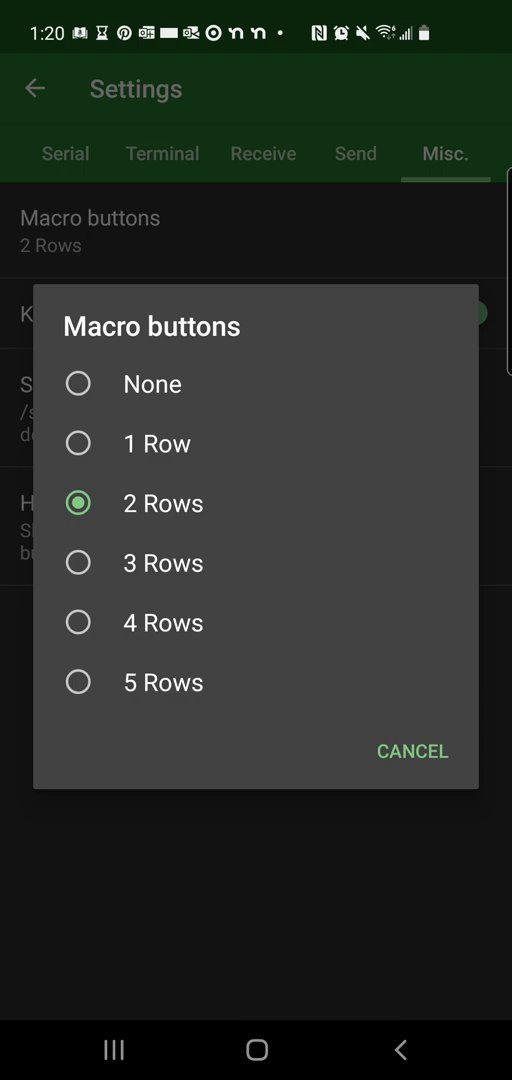
{"action": "key", "text": "Escape"}
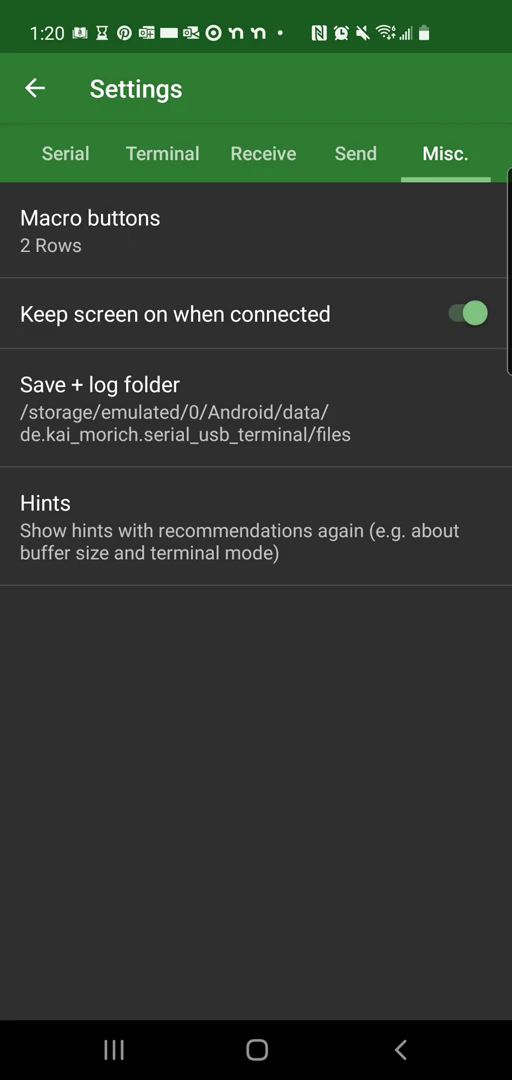
{"action": "left_click", "coordinate": [35, 88]}
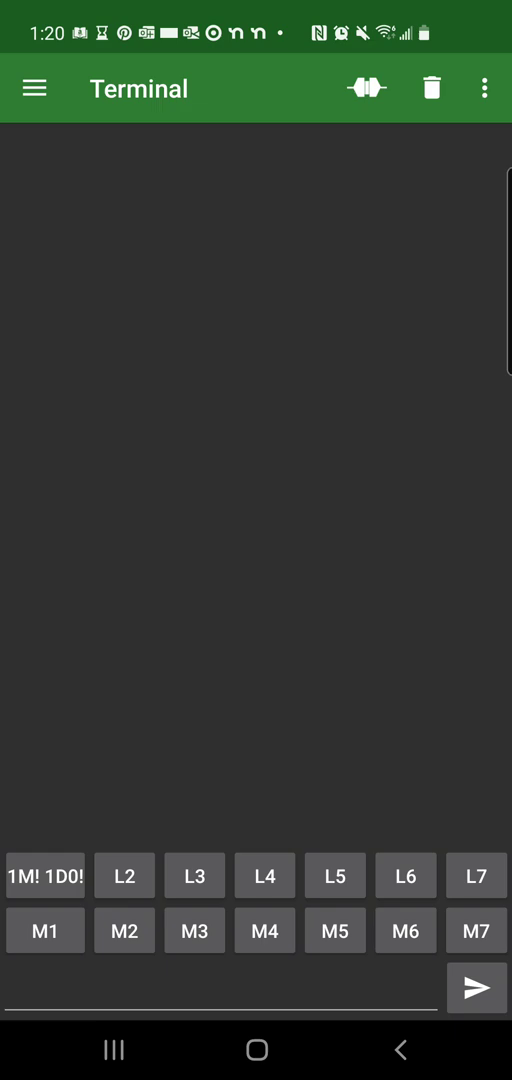
- Connect to the FTDI USB serial device and focus the send field
{"action": "left_click", "coordinate": [366, 88]}
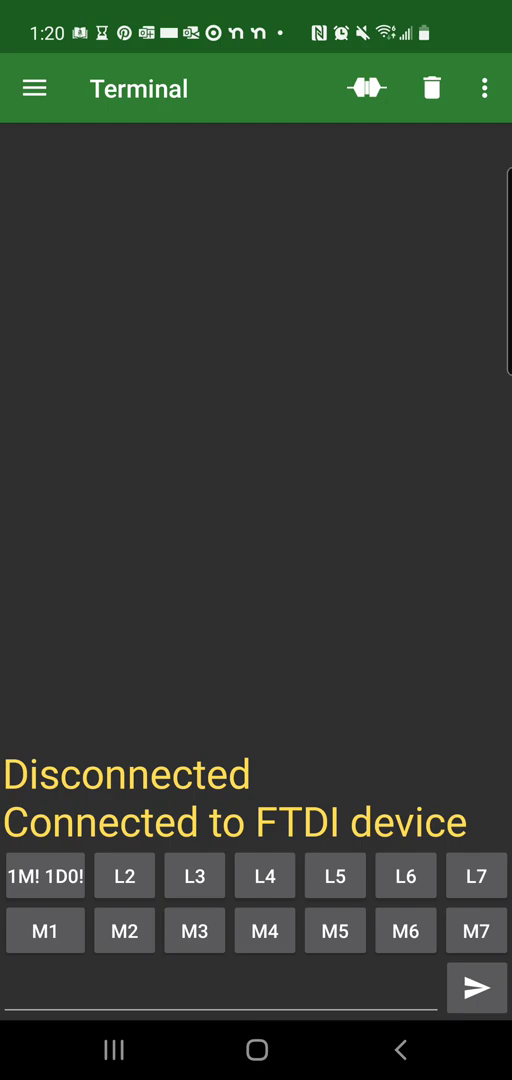
{"action": "left_click", "coordinate": [220, 990]}
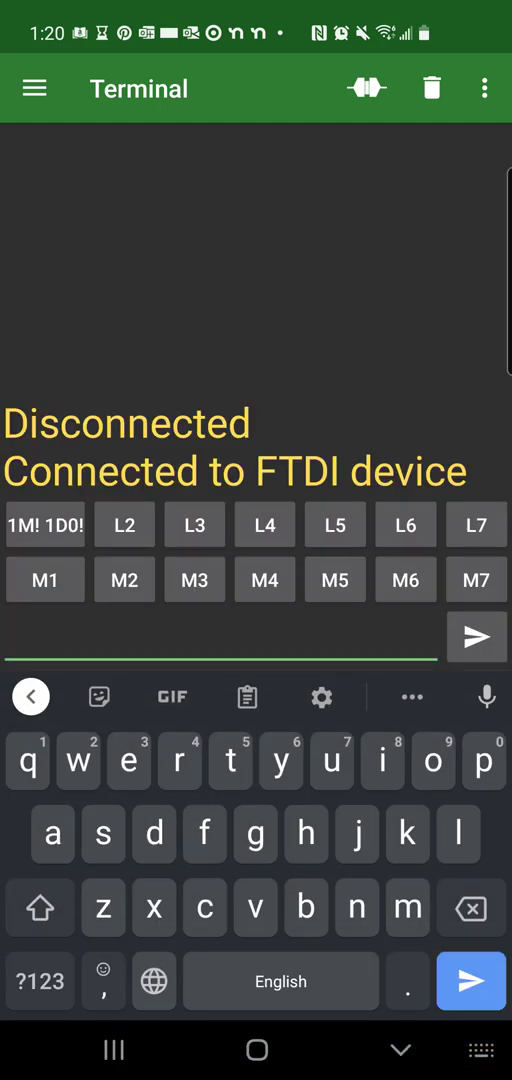
{"action": "type", "text": "z"}
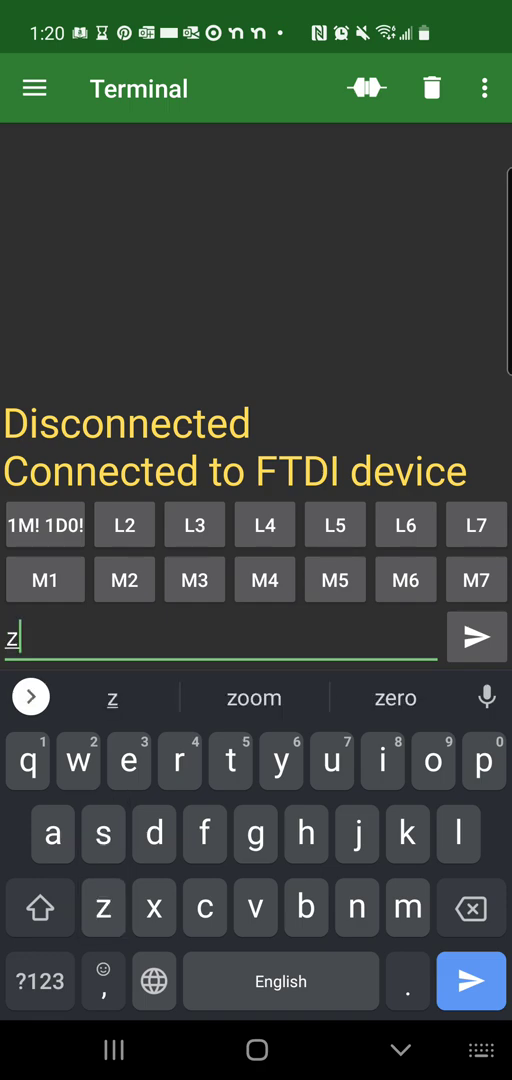
- Send the identify command zI! and receive the SDITRD153 reply
{"action": "key", "text": "shift"}
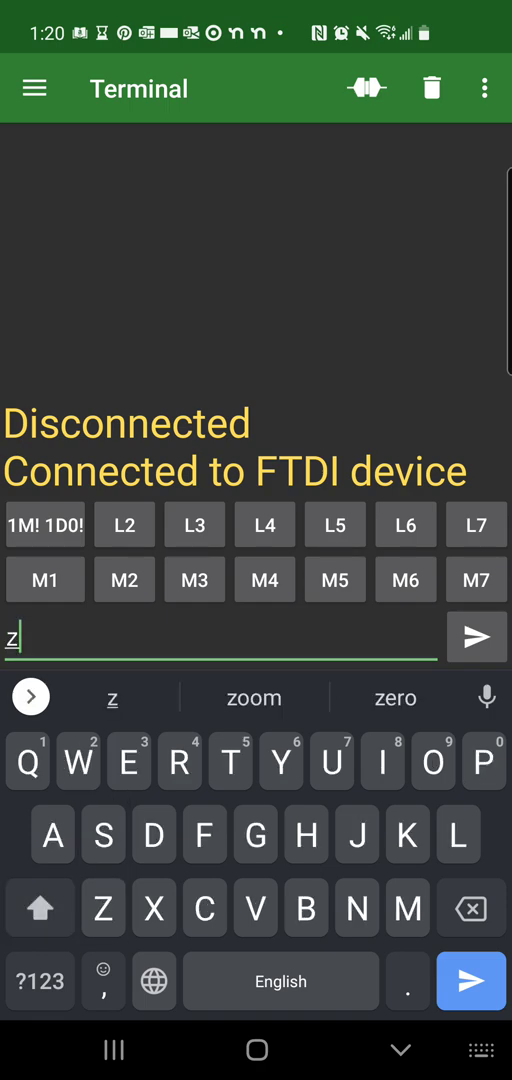
{"action": "type", "text": "I"}
{"action": "left_click", "coordinate": [40, 981]}
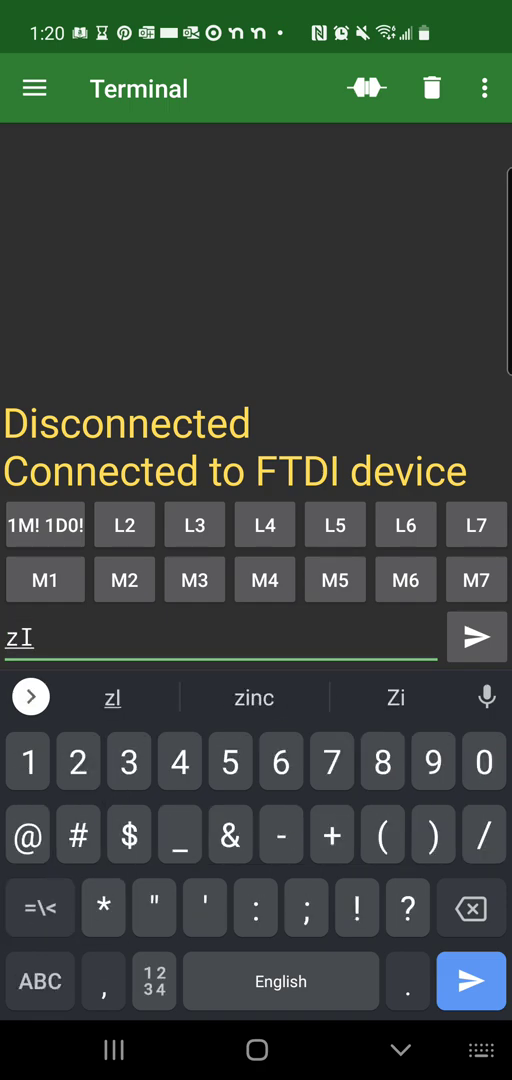
{"action": "type", "text": "!"}
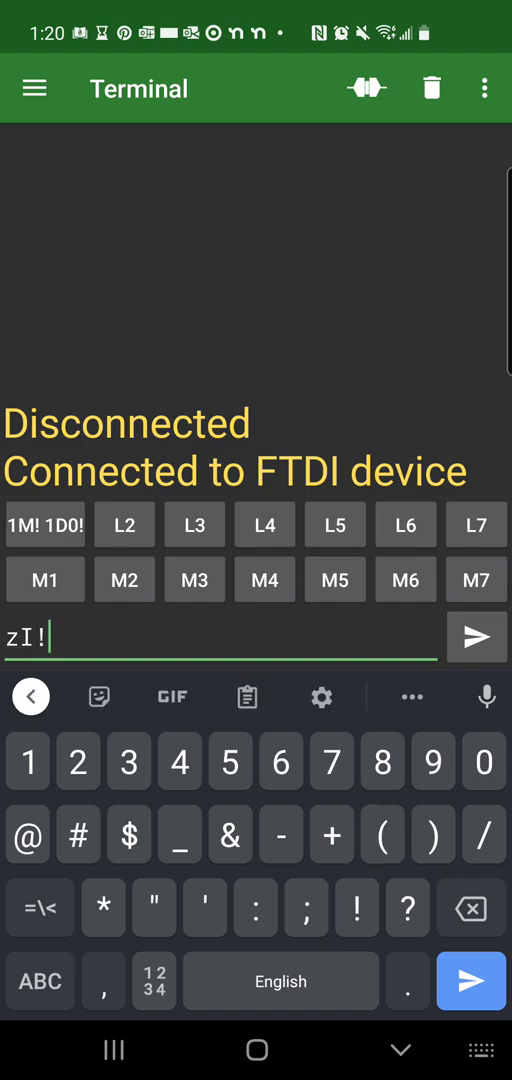
{"action": "key", "text": "Return"}
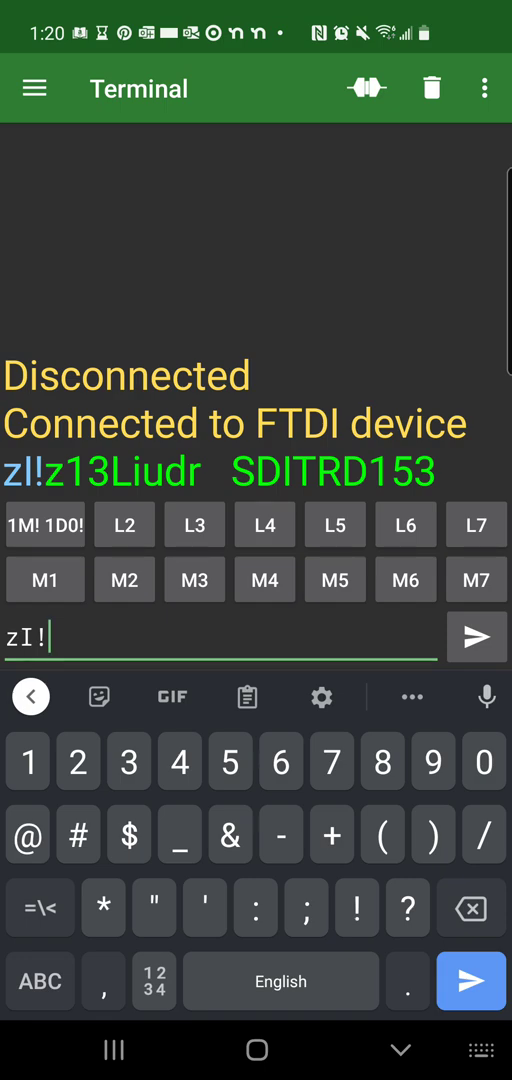
{"action": "key", "text": "BackSpace"}
{"action": "key", "text": "BackSpace"}
{"action": "key", "text": "BackSpace"}
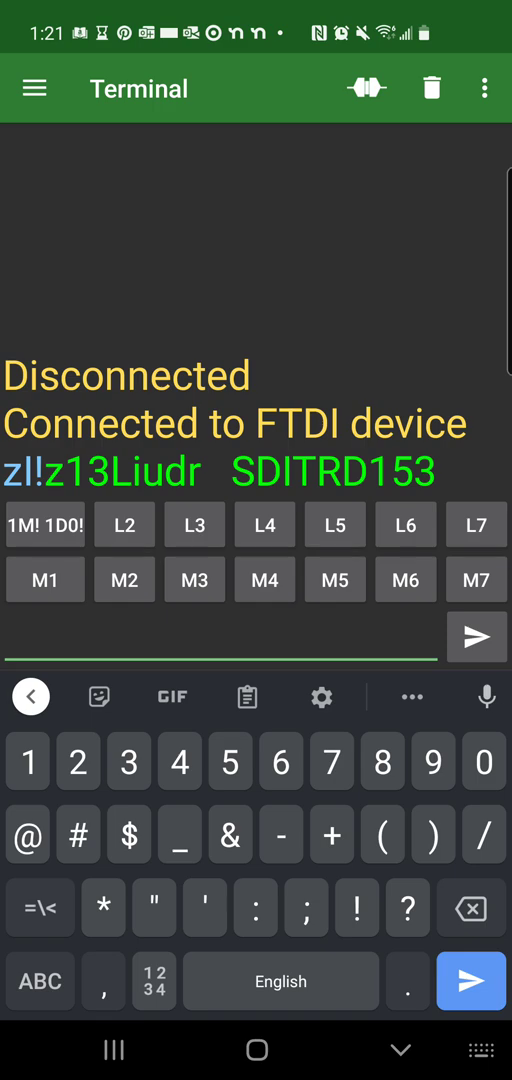
{"action": "type", "text": "1"}
- Send 1I! to sensor 1 and receive the 113DECAGON 5TM 387 reply
{"action": "left_click", "coordinate": [40, 980]}
{"action": "left_click", "coordinate": [40, 907]}
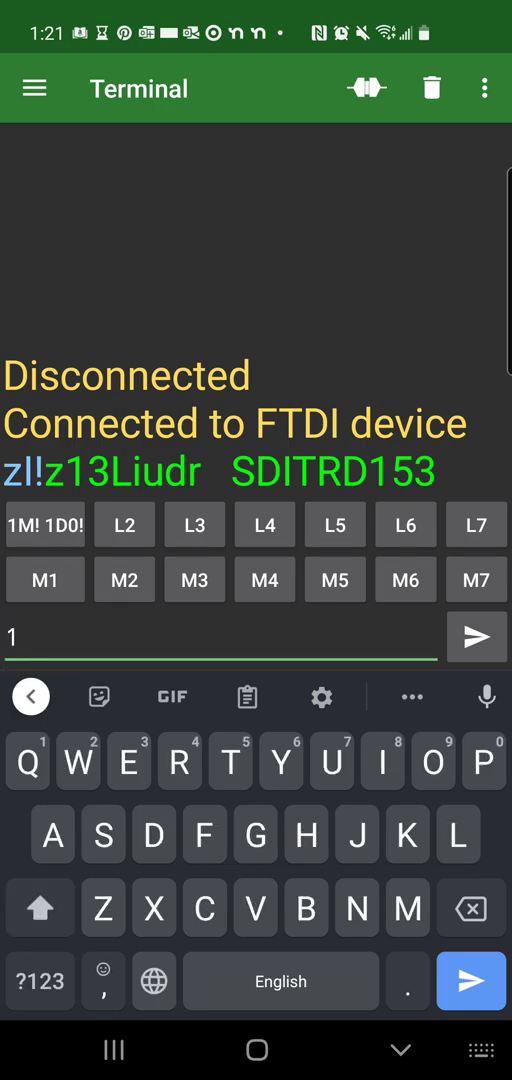
{"action": "type", "text": "I"}
{"action": "left_click", "coordinate": [40, 980]}
{"action": "type", "text": "!"}
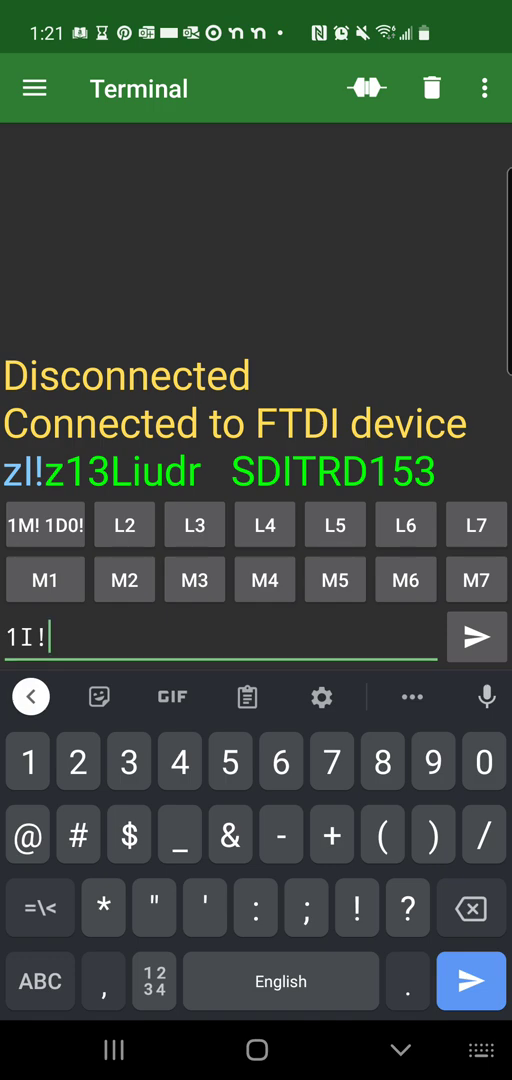
{"action": "key", "text": "Return"}
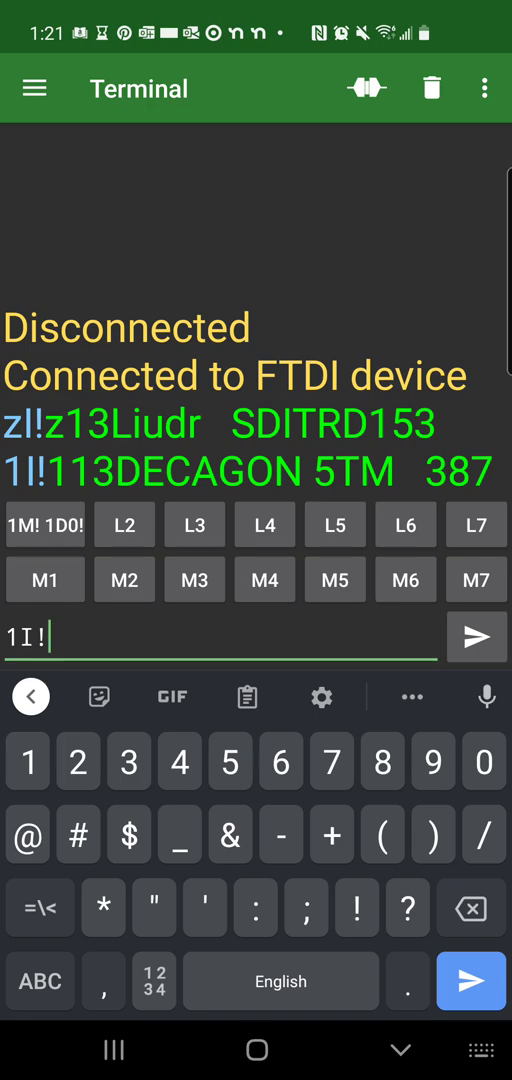
{"action": "key", "text": "BackSpace"}
{"action": "key", "text": "BackSpace"}
- Send the measure command 1M! to sensor 1, getting 10012
{"action": "left_click", "coordinate": [40, 981]}
{"action": "type", "text": "M"}
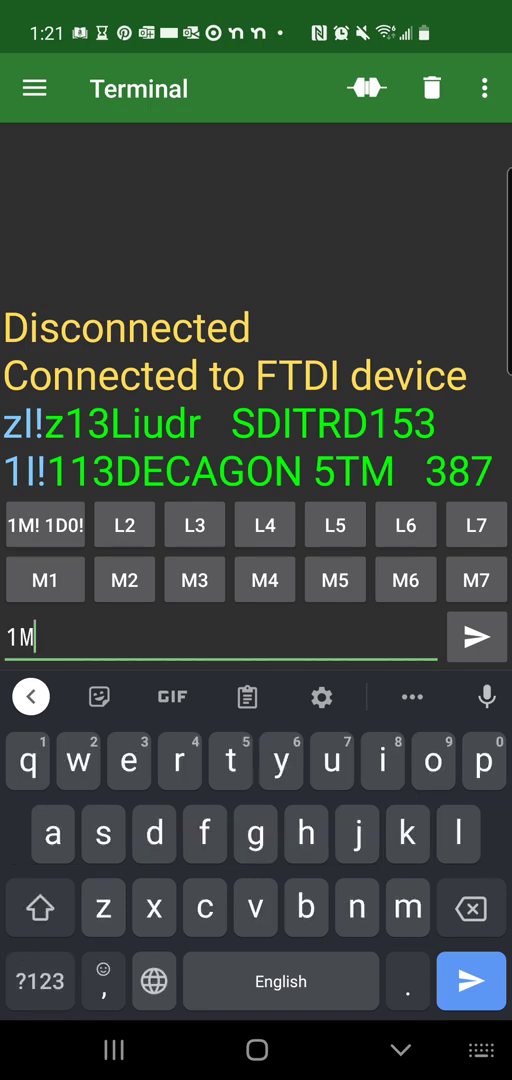
{"action": "left_click", "coordinate": [40, 981]}
{"action": "type", "text": "!"}
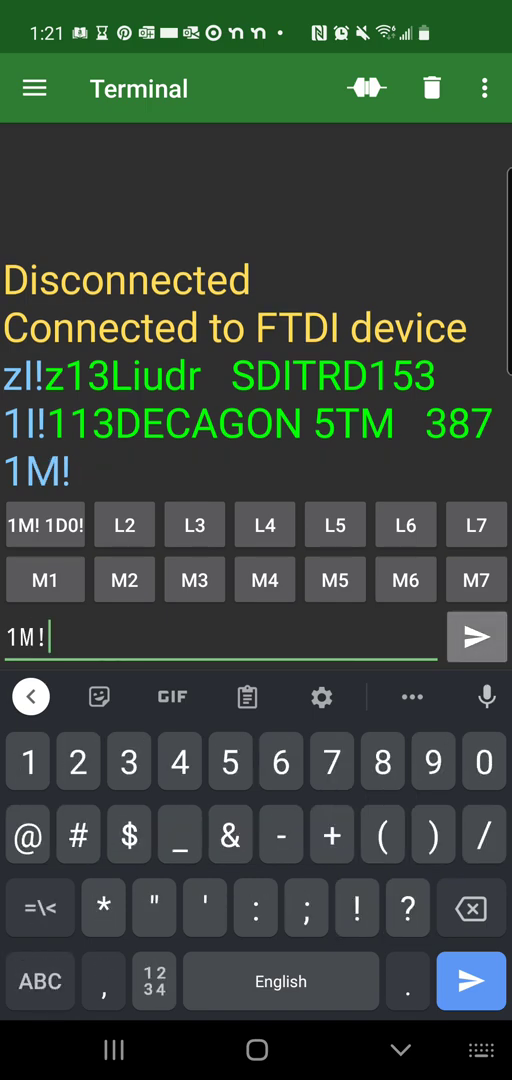
{"action": "left_click", "coordinate": [477, 636]}
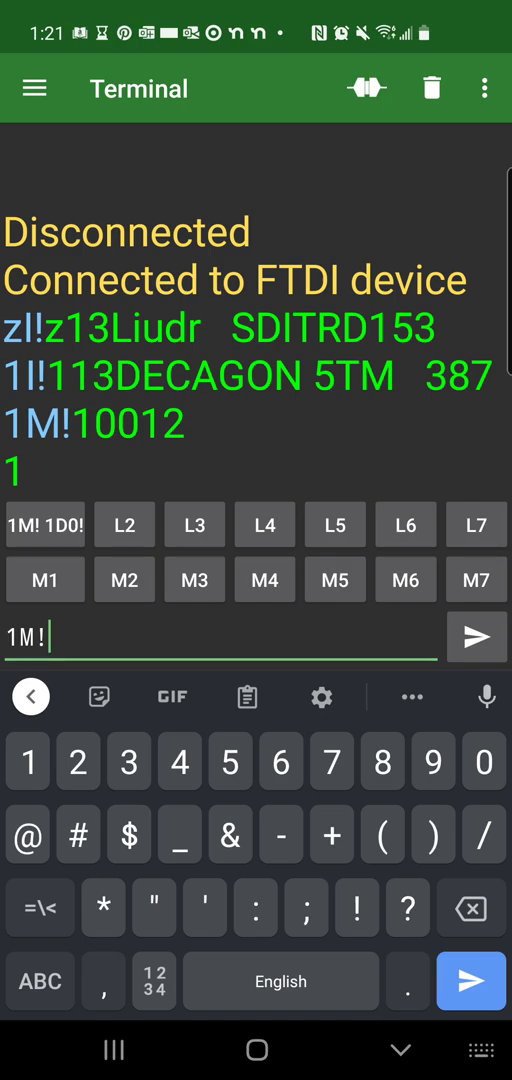
{"action": "key", "text": "BackSpace"}
{"action": "key", "text": "BackSpace"}
- Send 1D0! to read back sensor 1's data, 1+1.04+25.3
{"action": "left_click", "coordinate": [40, 981]}
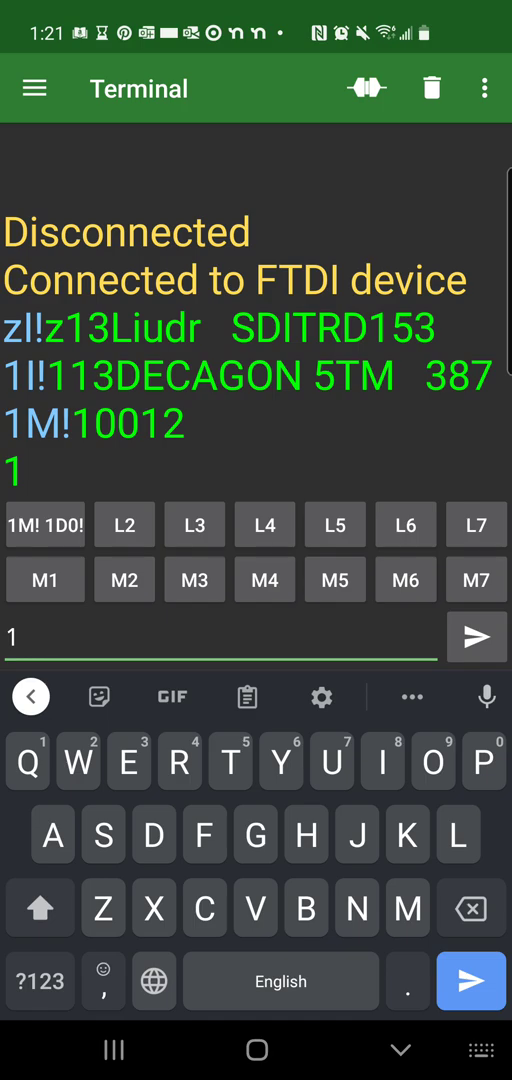
{"action": "type", "text": "D"}
{"action": "left_click", "coordinate": [40, 981]}
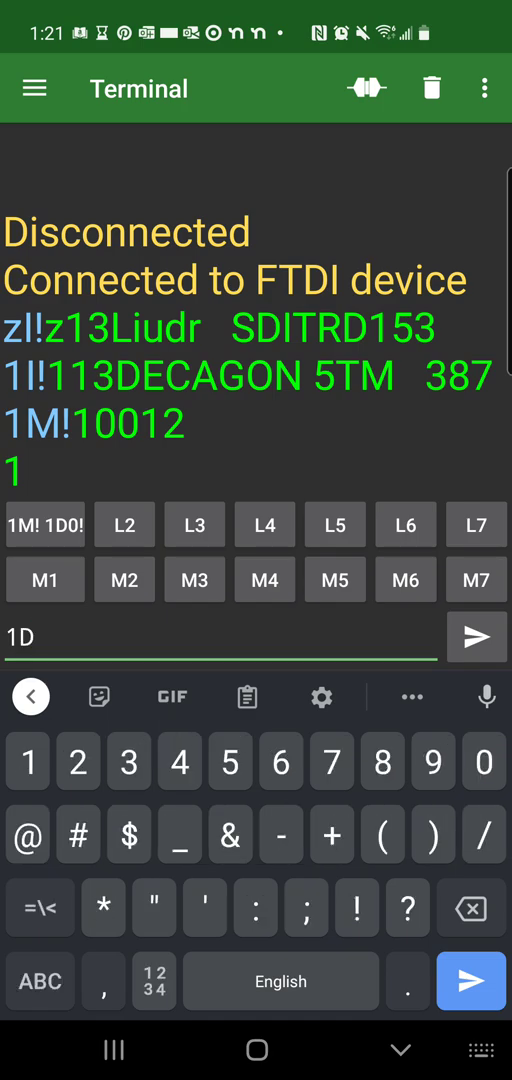
{"action": "type", "text": "0!"}
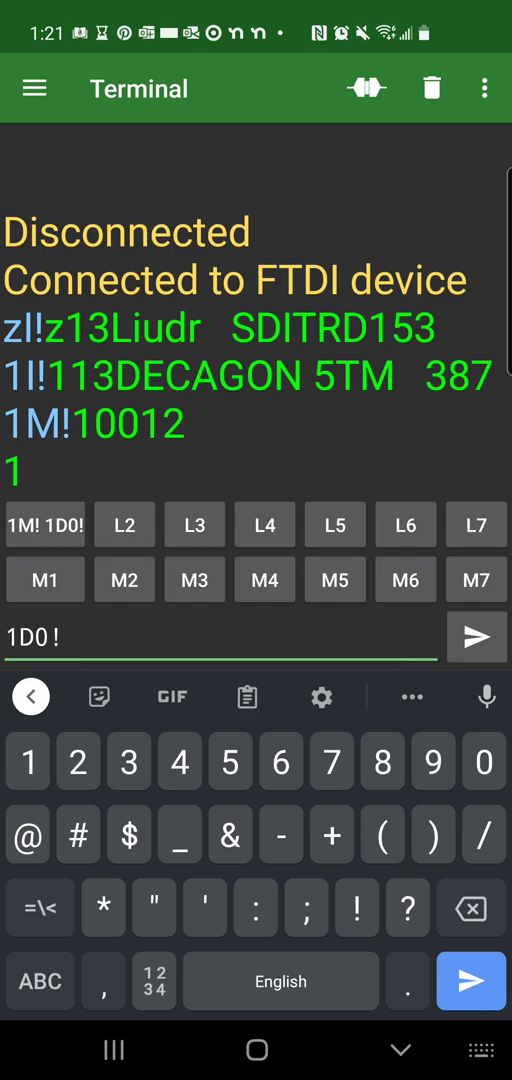
{"action": "key", "text": "Return"}
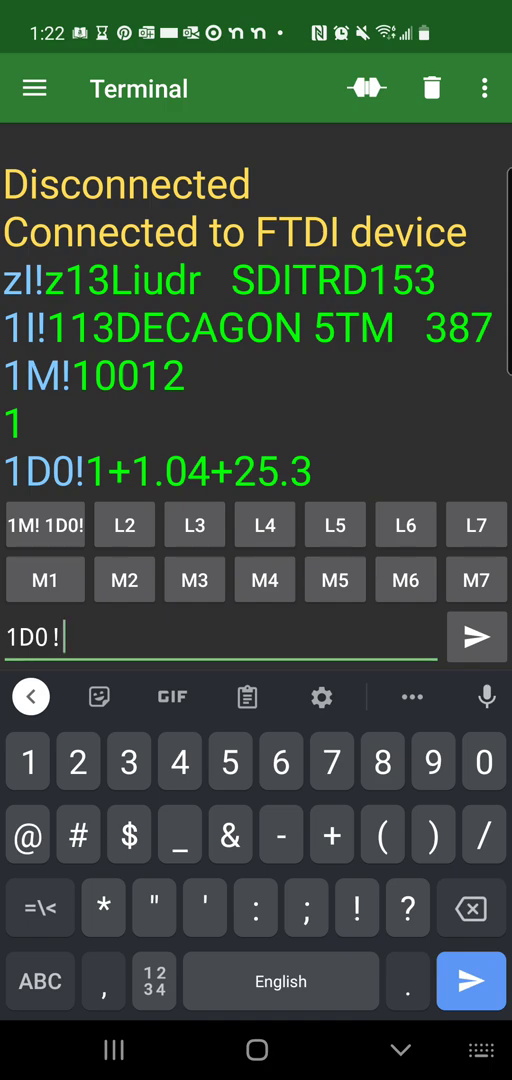
{"action": "left_click", "coordinate": [45, 524]}
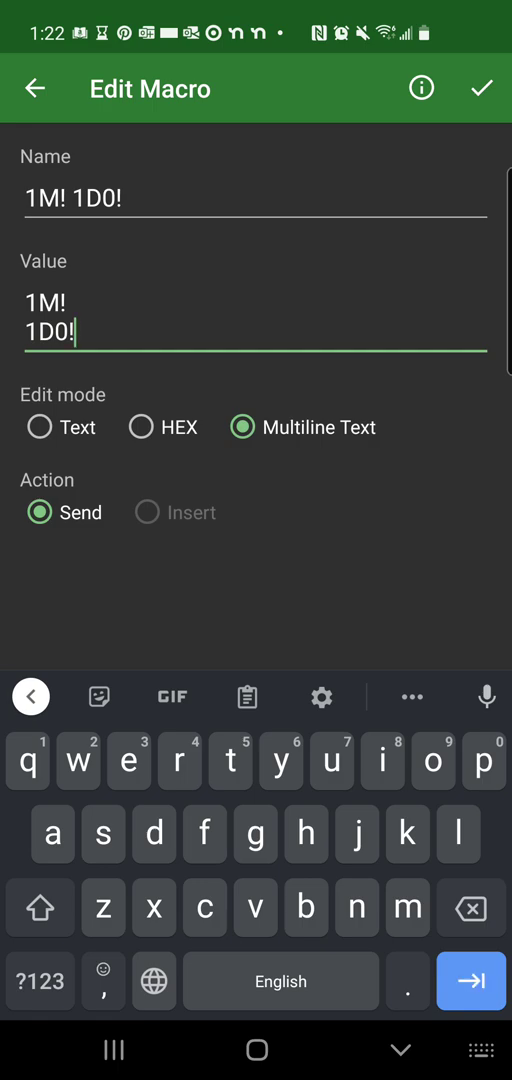
{"action": "left_click", "coordinate": [122, 198]}
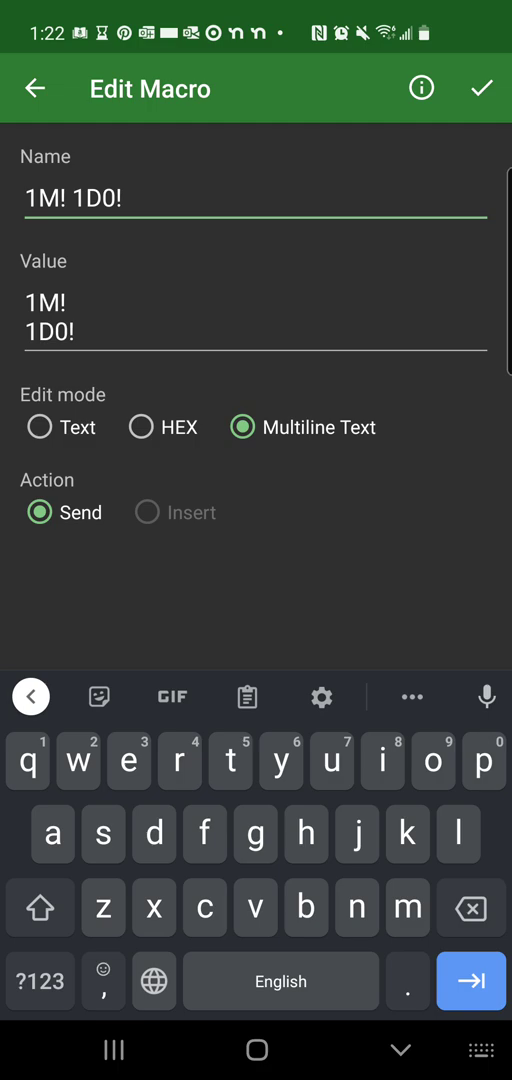
{"action": "left_click", "coordinate": [62, 330]}
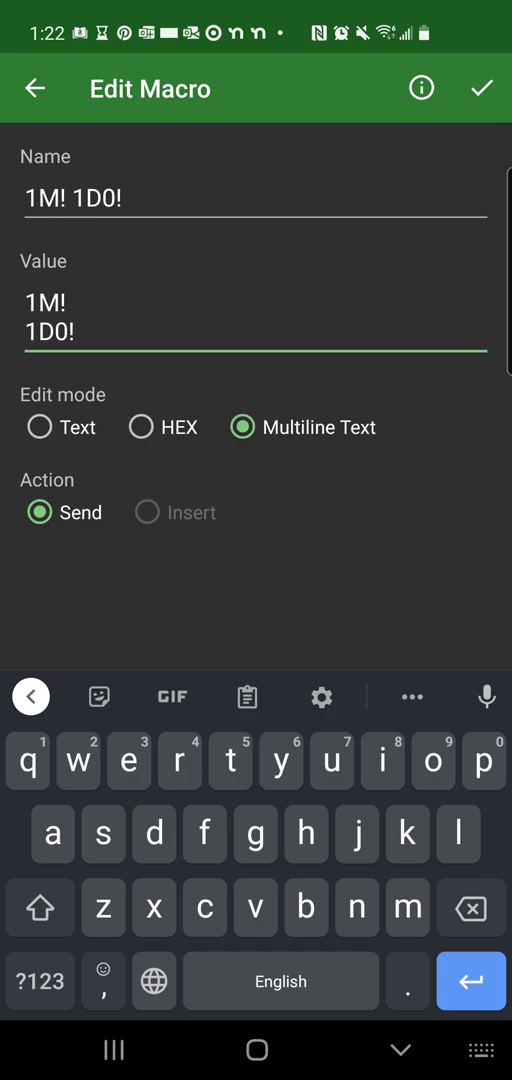
{"action": "left_click", "coordinate": [35, 88]}
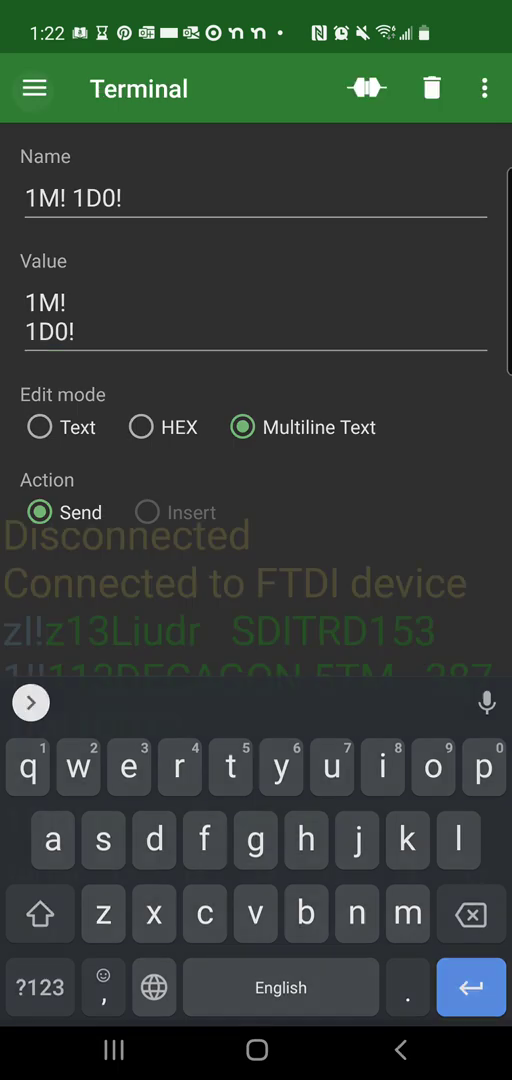
{"action": "left_click", "coordinate": [35, 88]}
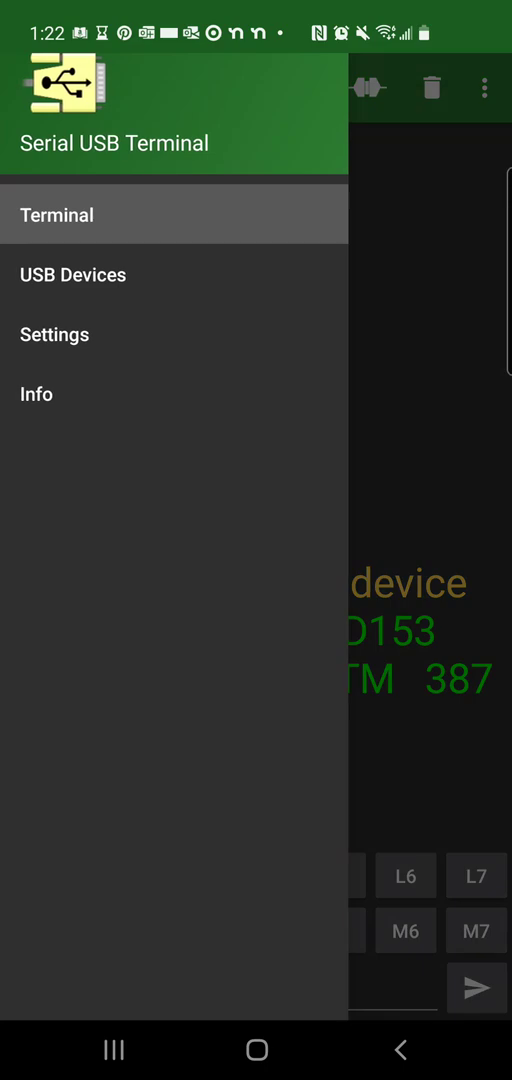
{"action": "left_click", "coordinate": [54, 334]}
{"action": "left_click", "coordinate": [355, 153]}
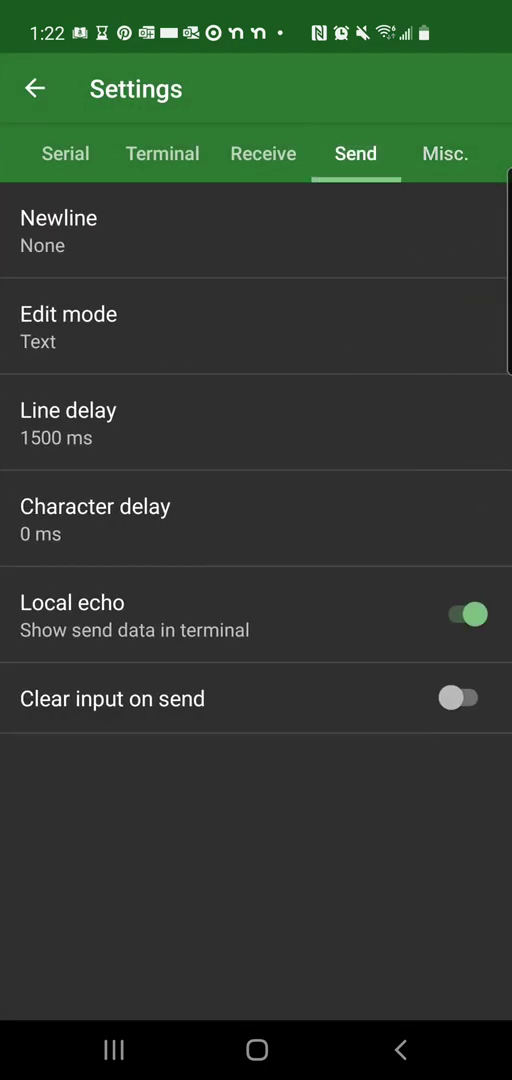
{"action": "left_click", "coordinate": [35, 88]}
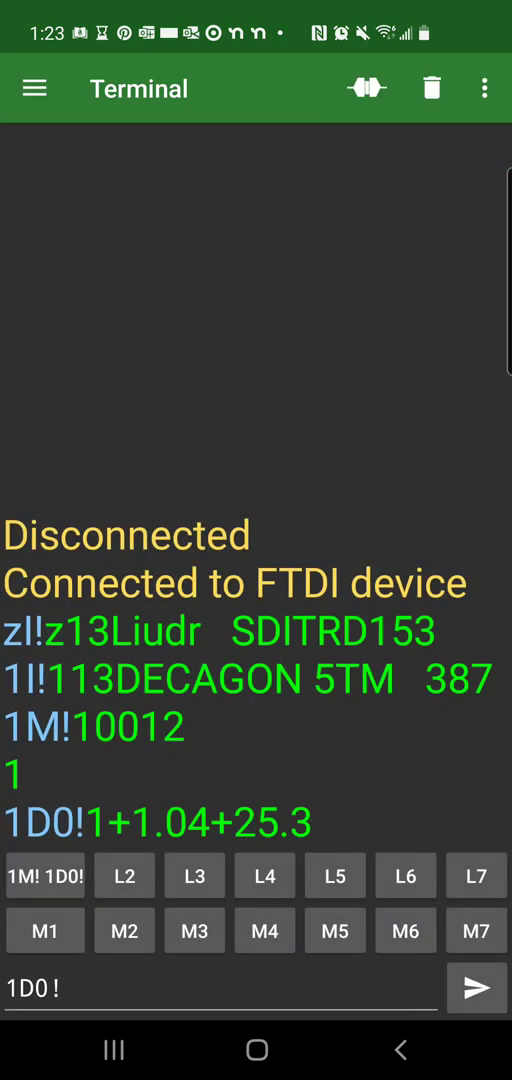
{"action": "left_click", "coordinate": [13, 773]}
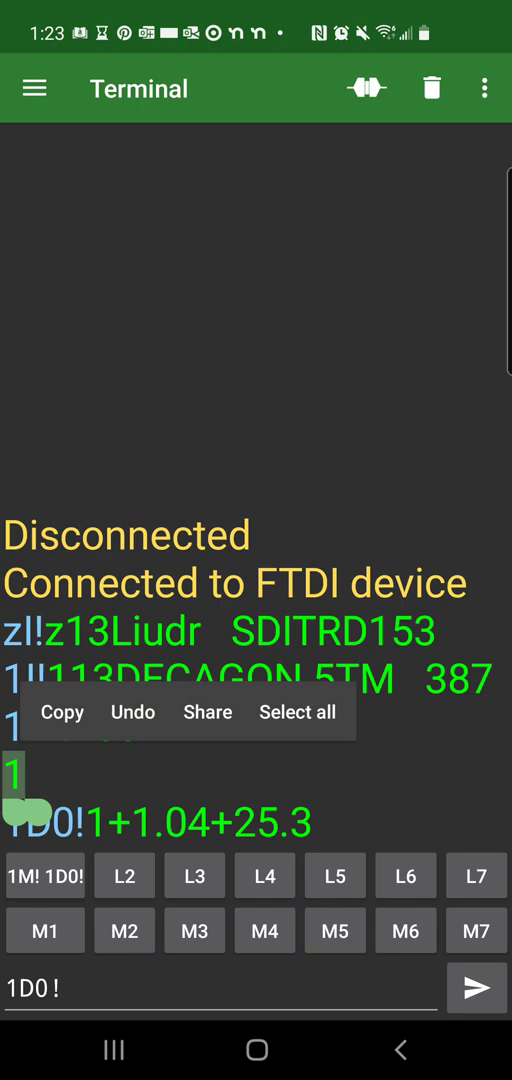
{"action": "left_click", "coordinate": [256, 300]}
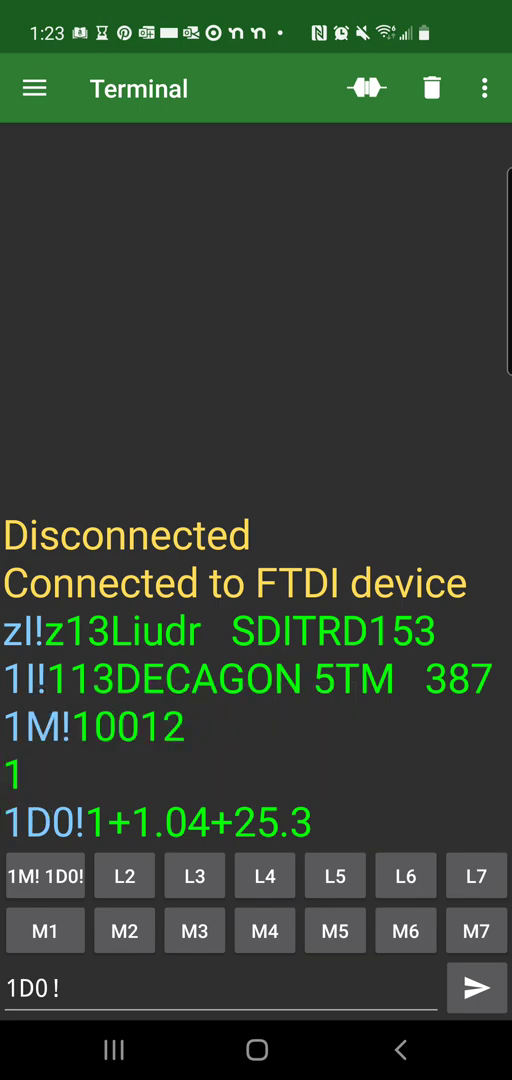
{"action": "left_click", "coordinate": [128, 726]}
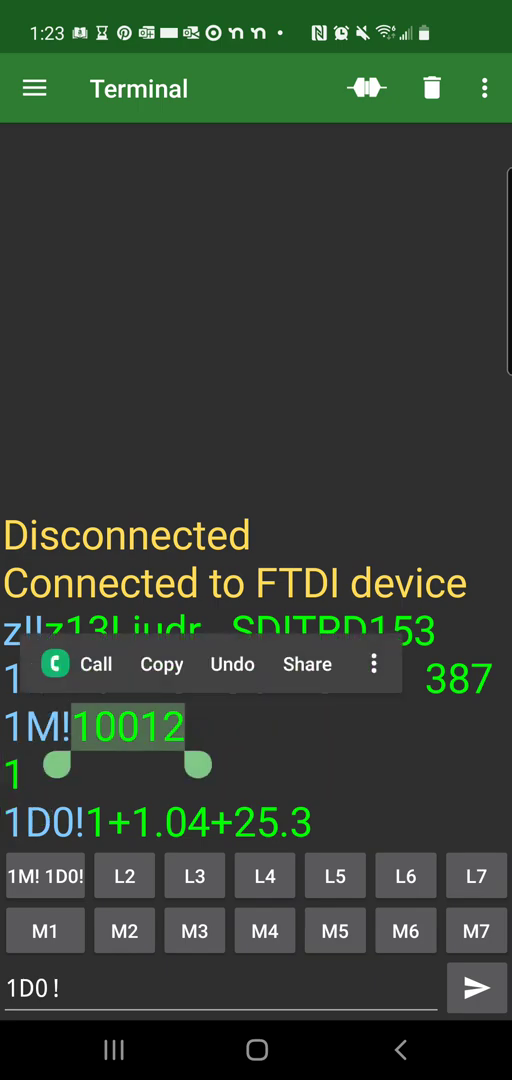
{"action": "left_click", "coordinate": [256, 300]}
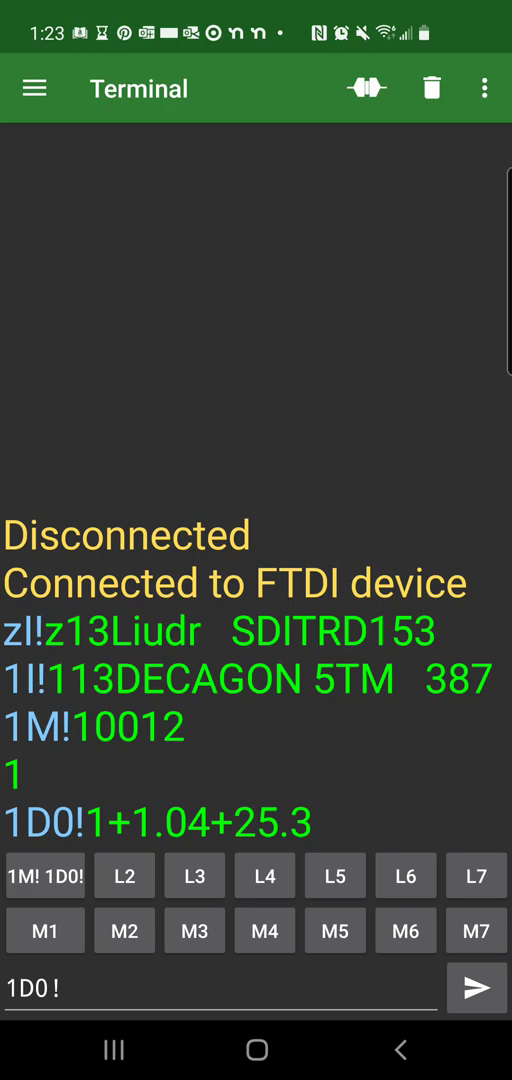
{"action": "left_click", "coordinate": [128, 726]}
{"action": "left_click_drag", "start_coordinate": [62, 765], "coordinate": [80, 765]}
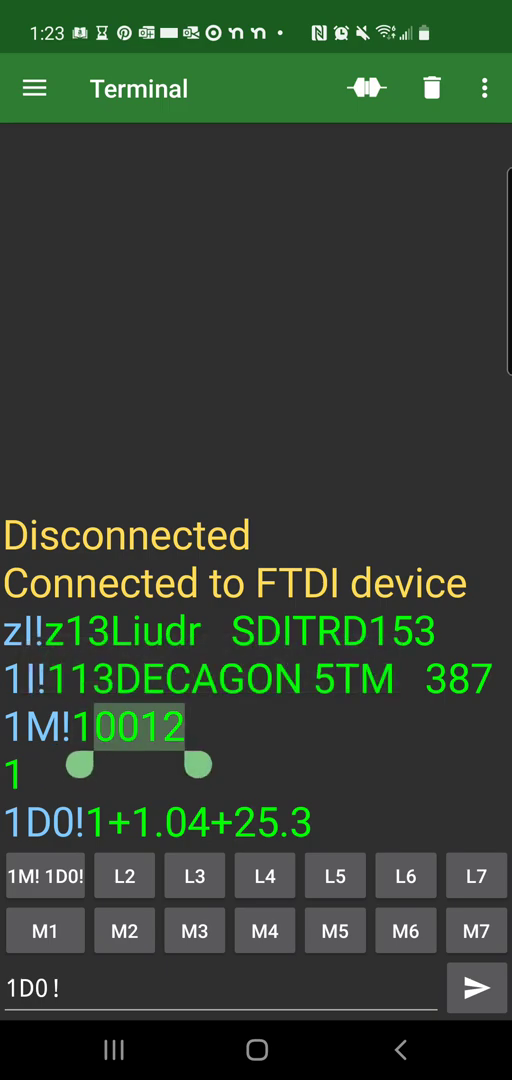
{"action": "left_click_drag", "start_coordinate": [197, 765], "coordinate": [175, 765]}
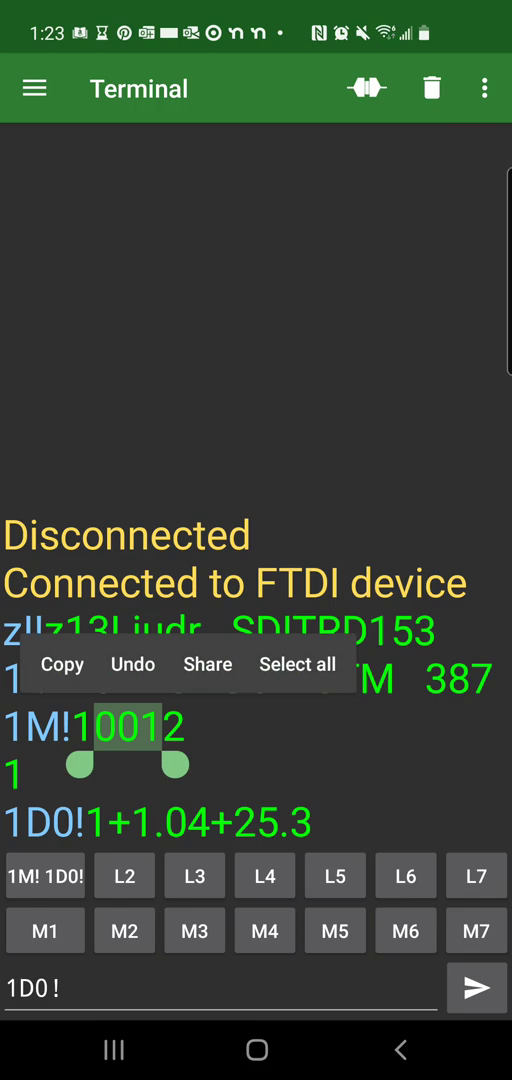
{"action": "key", "text": "Escape"}
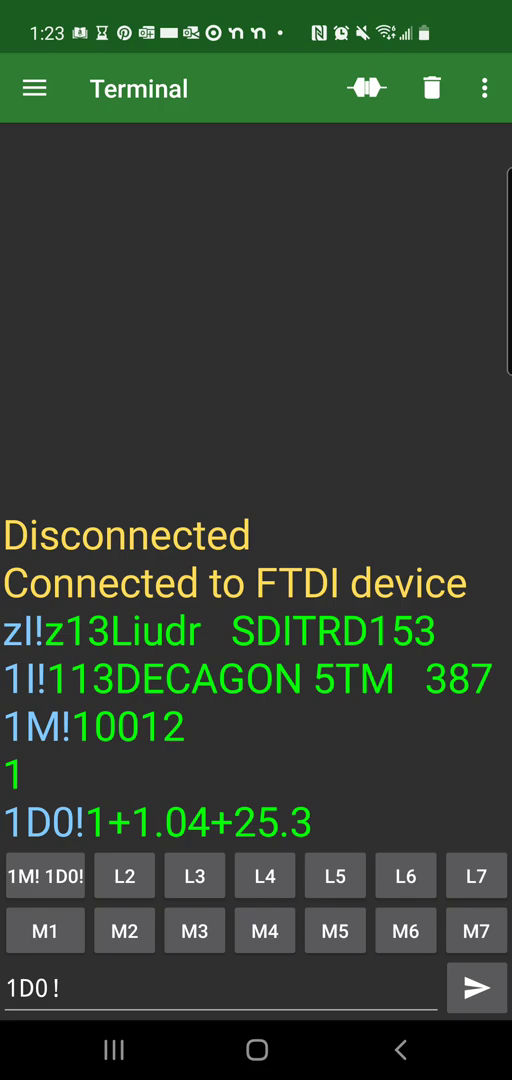
- Clear the log and run the 1M! 1D0! macro four times, ending with reading 1+1.04+25.1
{"action": "left_click", "coordinate": [431, 88]}
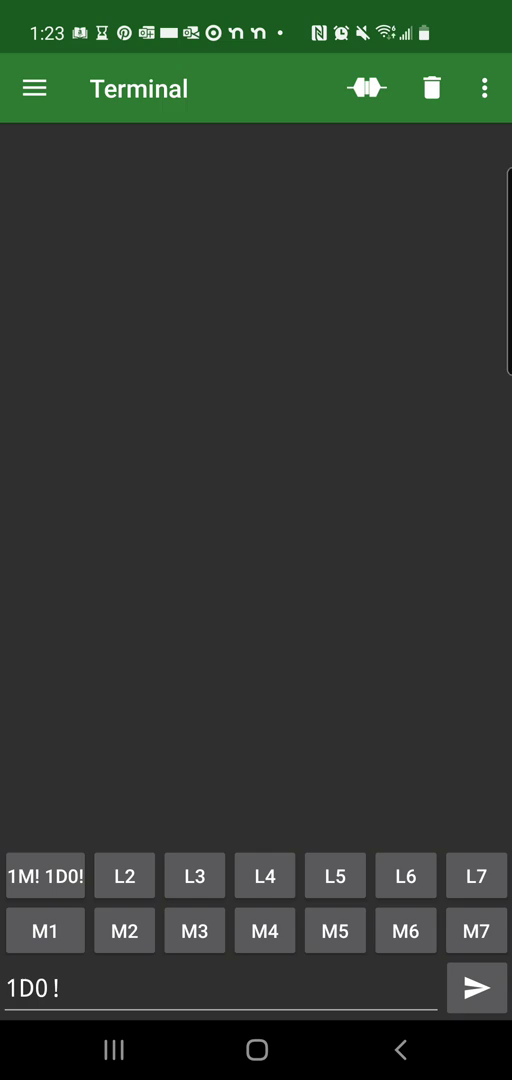
{"action": "left_click", "coordinate": [45, 875]}
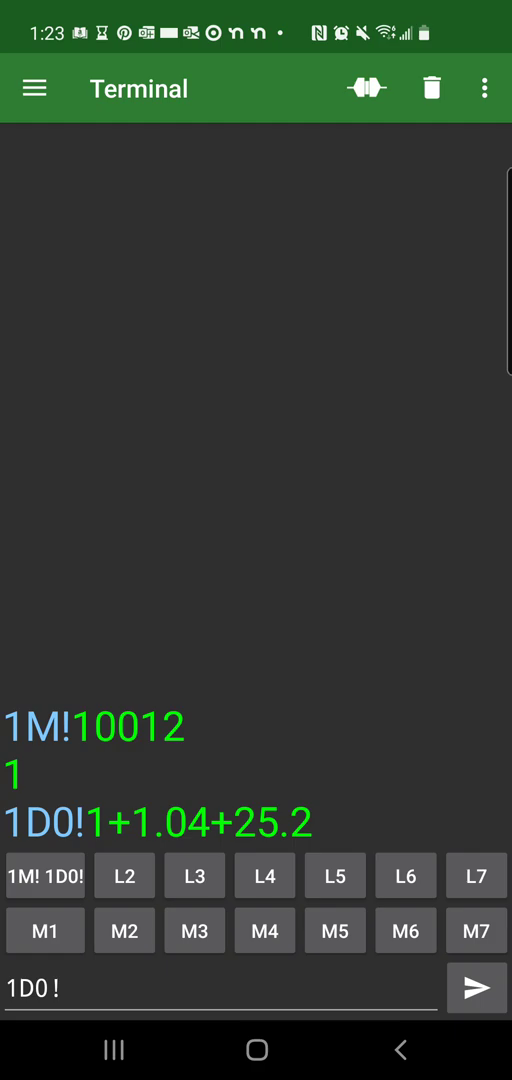
{"action": "left_click", "coordinate": [45, 876]}
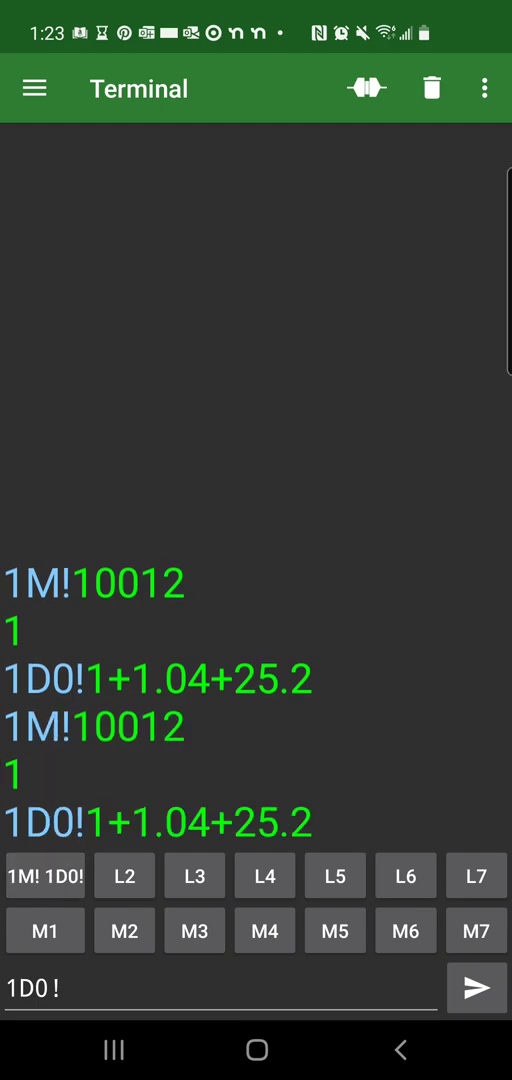
{"action": "left_click", "coordinate": [45, 876]}
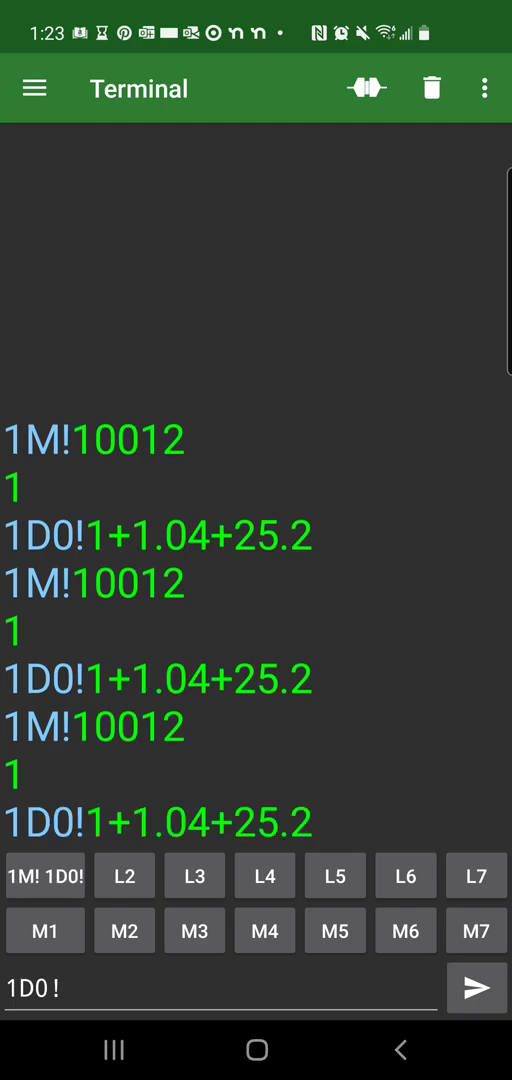
{"action": "left_click", "coordinate": [45, 876]}
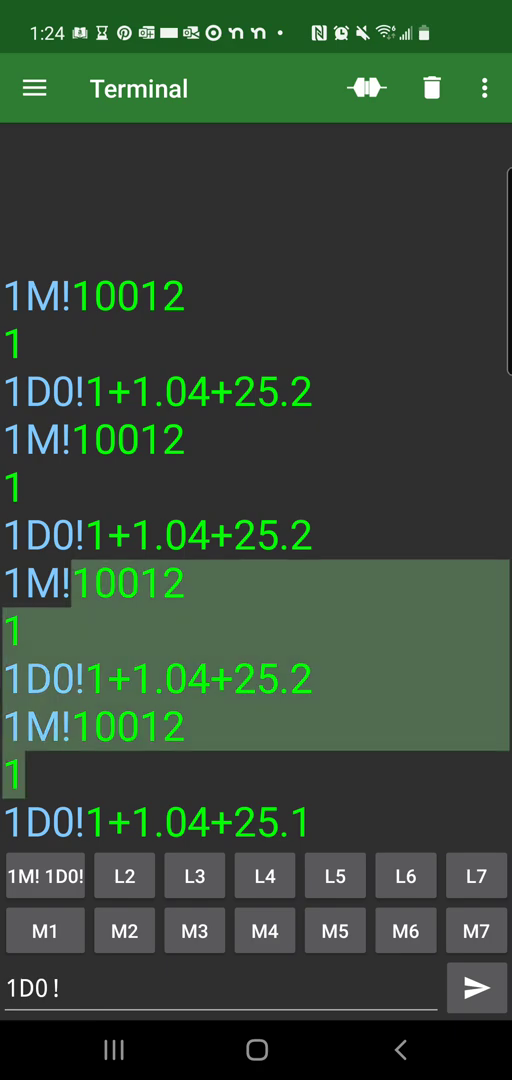
{"action": "left_click_drag", "start_coordinate": [30, 790], "coordinate": [235, 670]}
{"action": "left_click", "coordinate": [130, 616]}
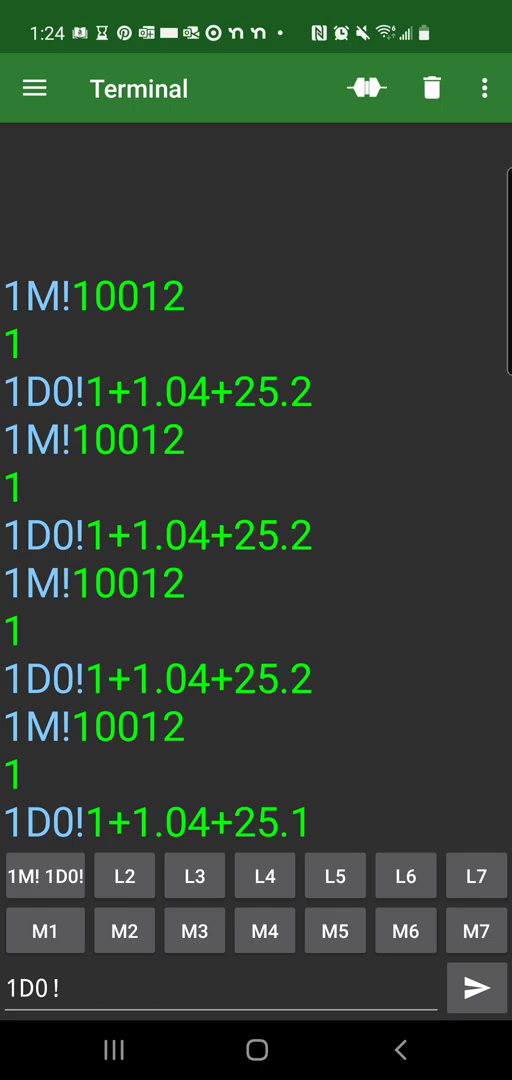
- Rename macro L2 to Iden1 and set its value to 1I!
{"action": "left_click", "coordinate": [124, 876]}
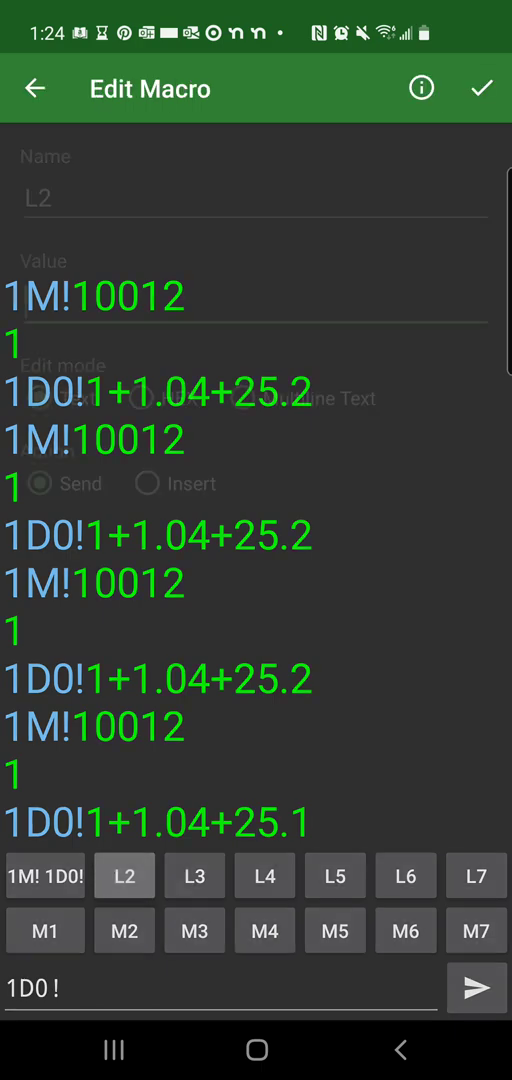
{"action": "left_click", "coordinate": [45, 198]}
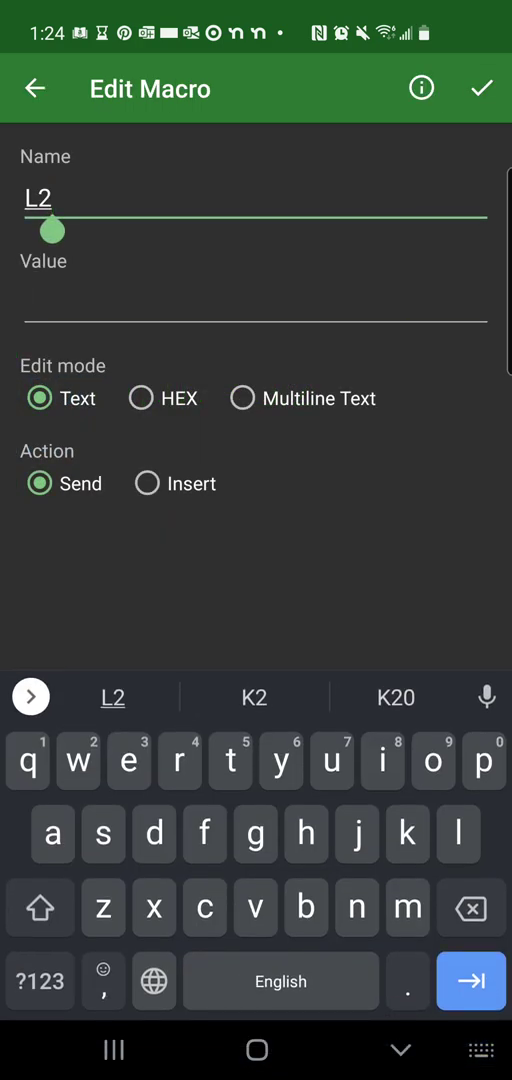
{"action": "key", "text": "BackSpace"}
{"action": "key", "text": "BackSpace"}
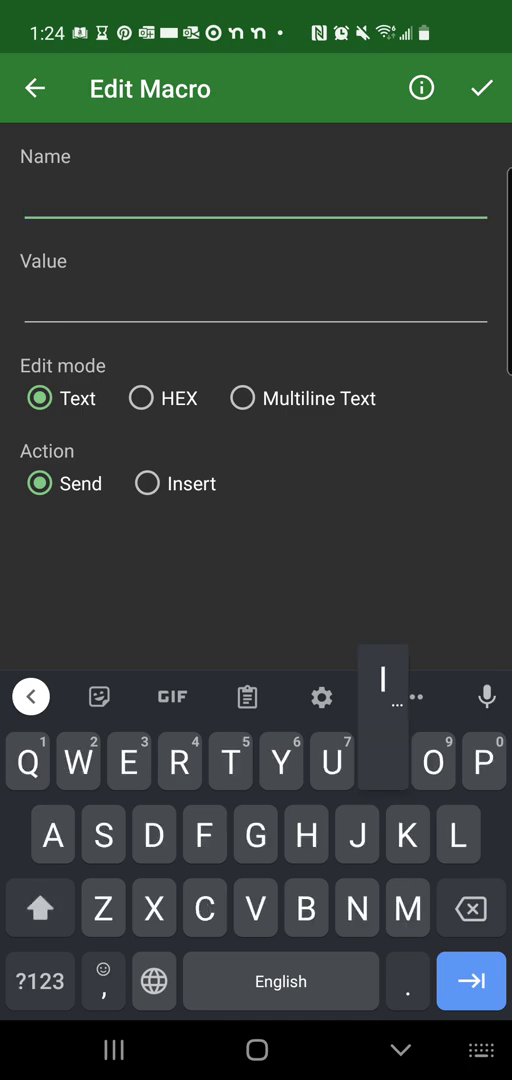
{"action": "type", "text": "Iden"}
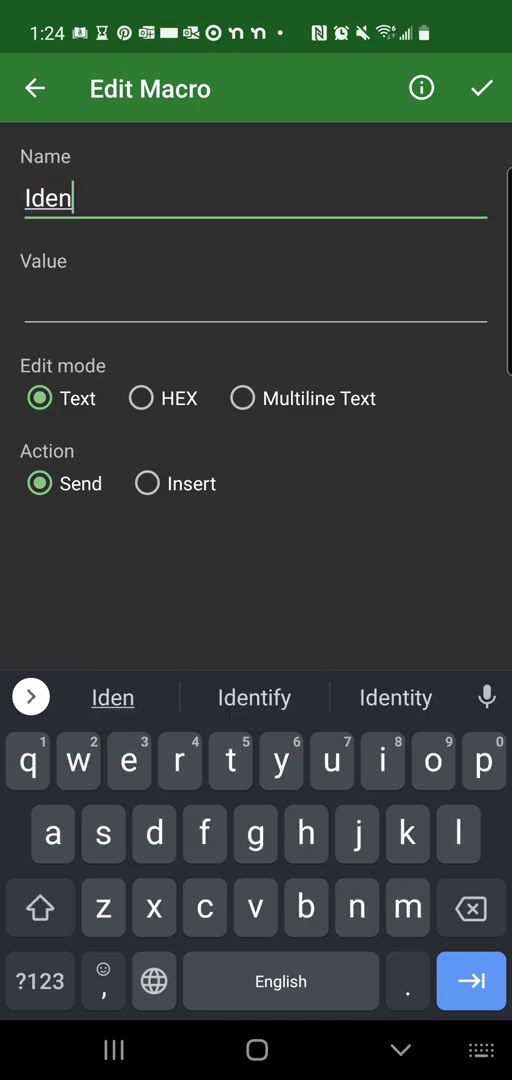
{"action": "type", "text": "1"}
{"action": "key", "text": "Tab"}
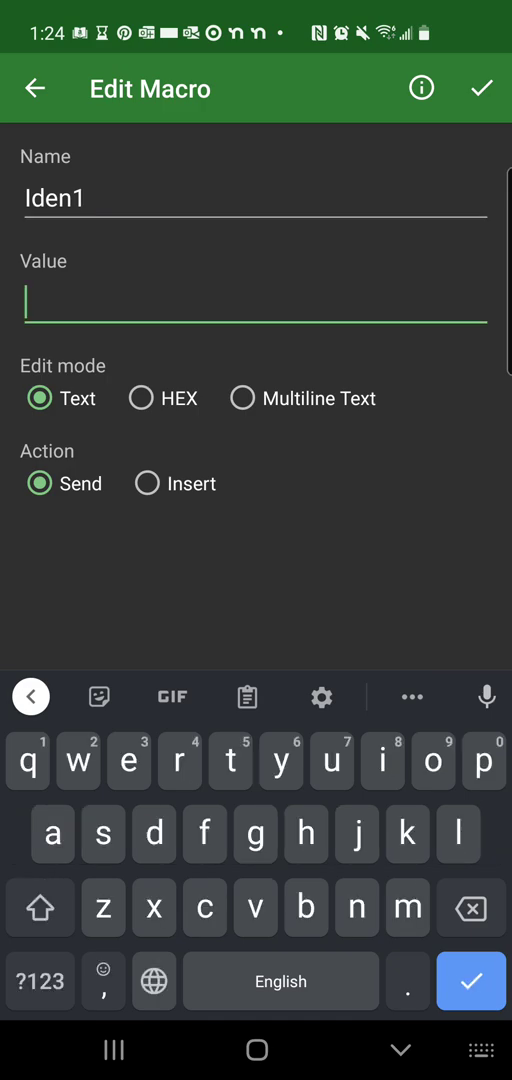
{"action": "key", "text": "?123"}
{"action": "type", "text": "1"}
{"action": "left_click", "coordinate": [40, 907]}
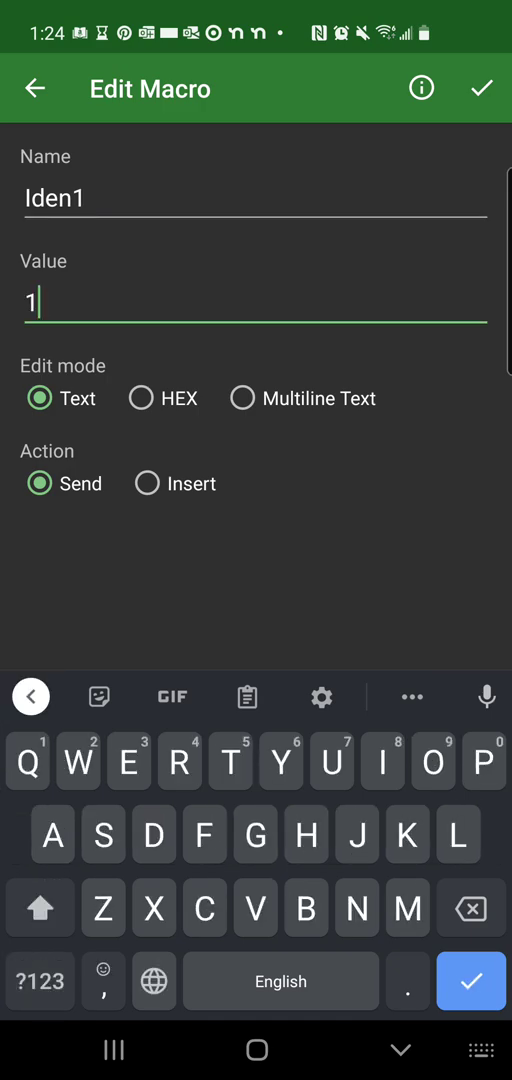
{"action": "type", "text": "I"}
{"action": "left_click", "coordinate": [40, 981]}
{"action": "type", "text": "!"}
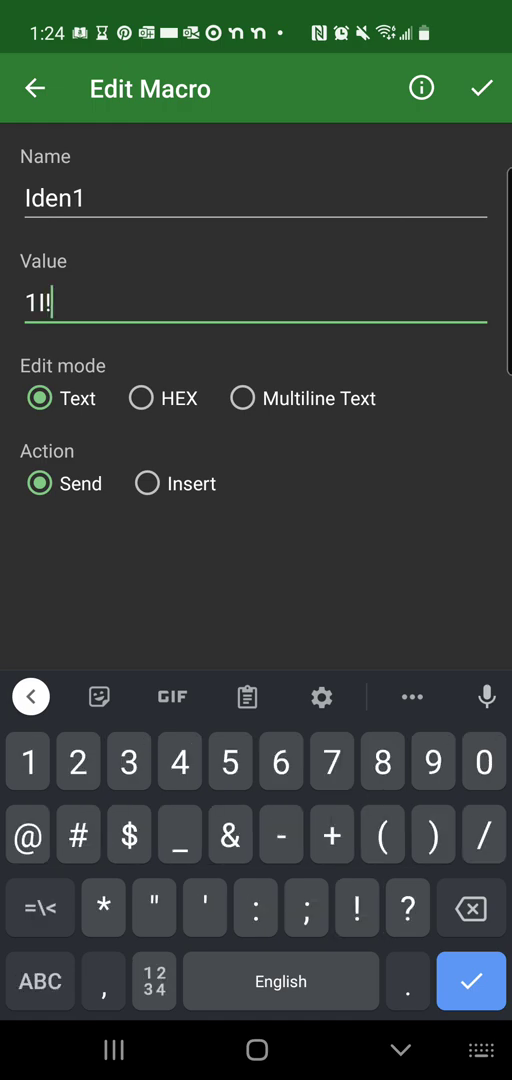
- Save the Iden1 macro and run it, sending 1I! so the sensor replies 113DECAGON 5TM 387
{"action": "left_click", "coordinate": [482, 88]}
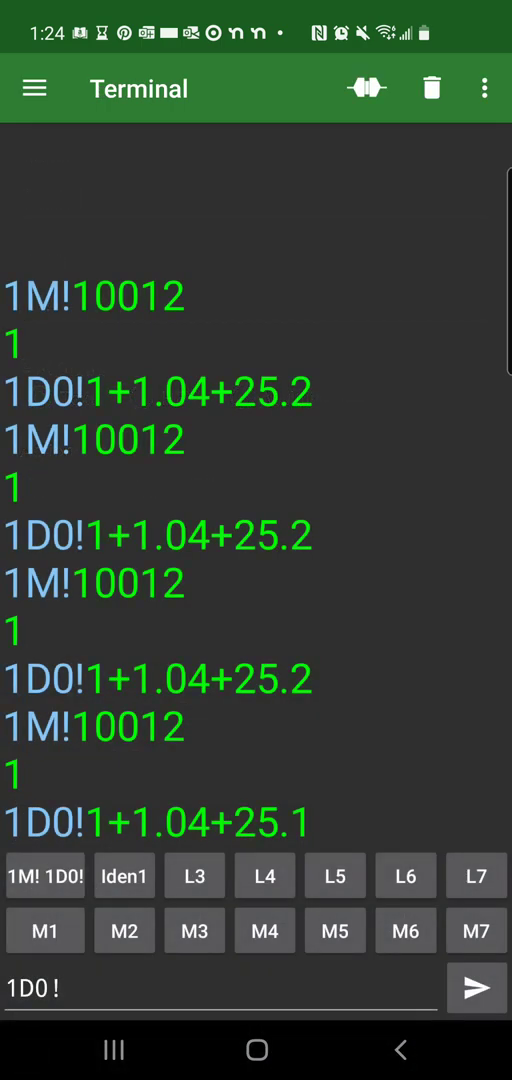
{"action": "left_click", "coordinate": [124, 876]}
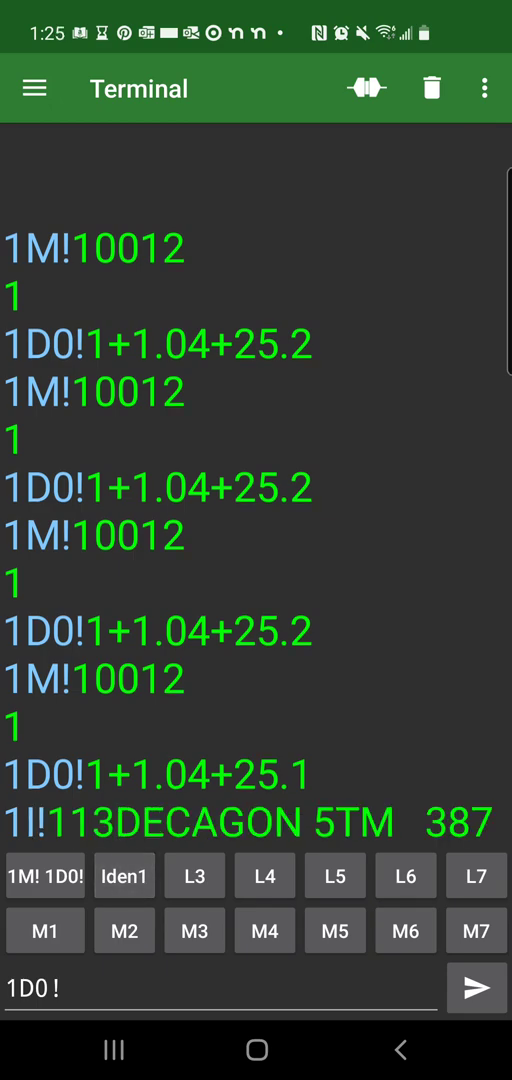